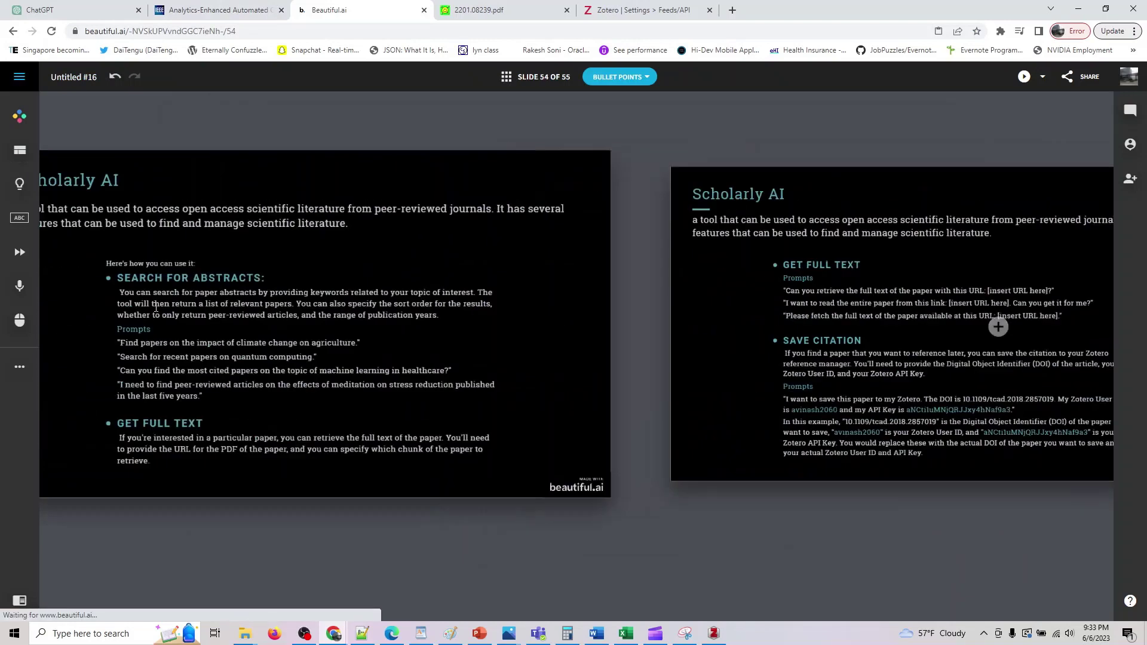
Copy the prompt "Search for recent papers on quantum computing." from slide 54 and send it in ChatGPT.
scroll(227, 323, "up", 1)
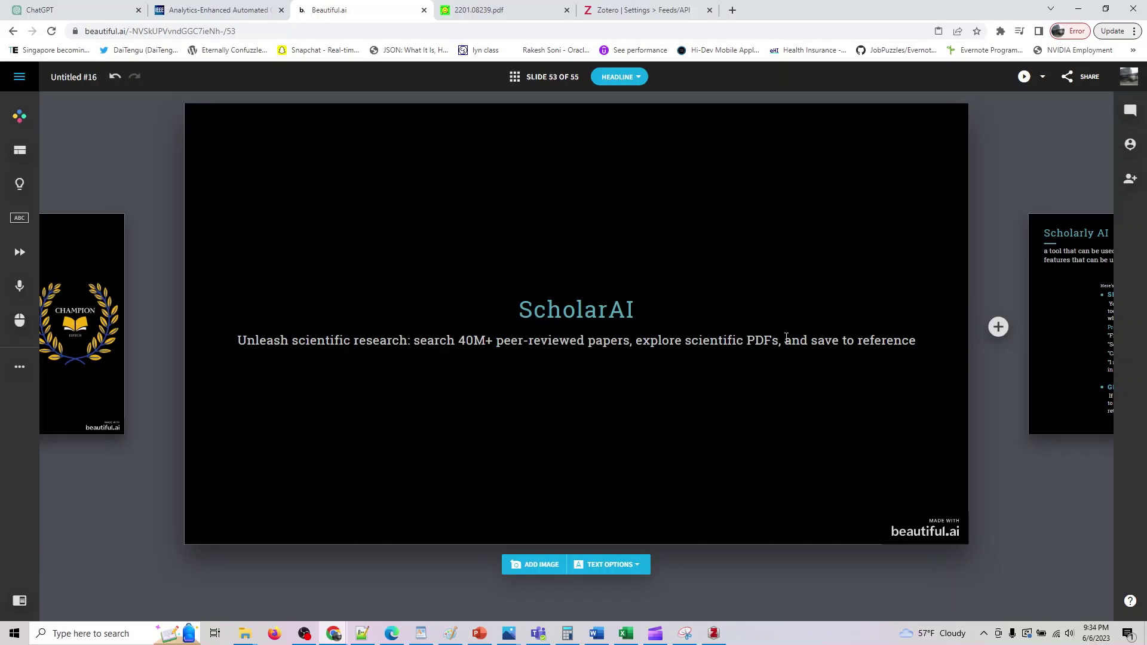
left_click(1050, 290)
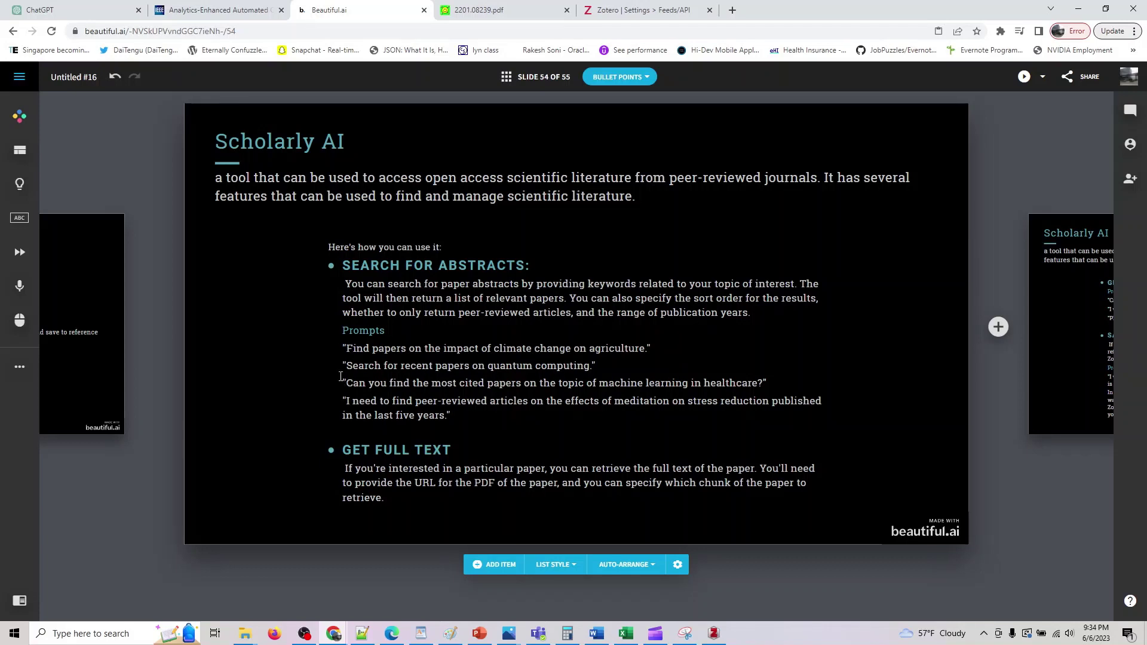
left_click_drag(341, 363, 597, 366)
key("ctrl+c")
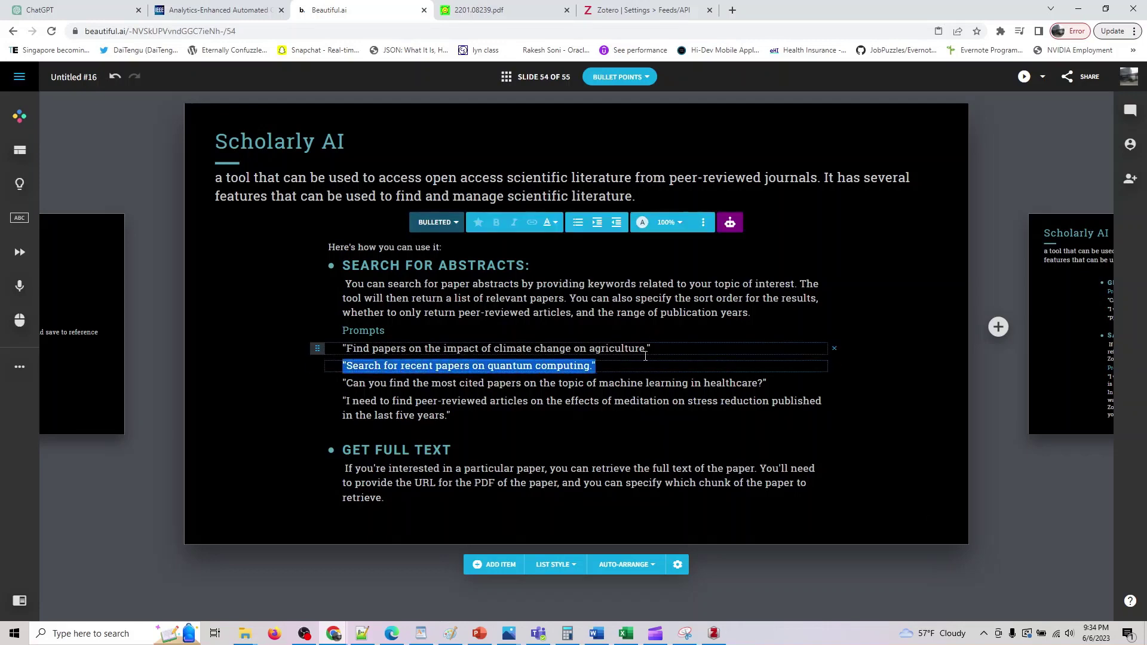
left_click(83, 9)
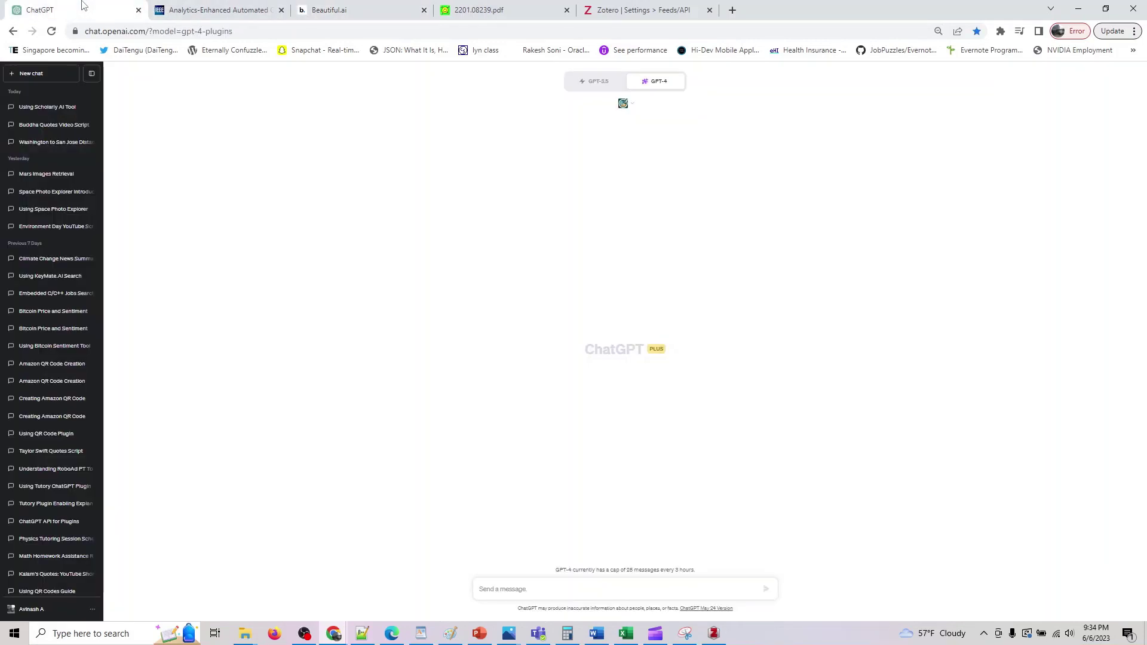
left_click(528, 587)
key("ctrl+v")
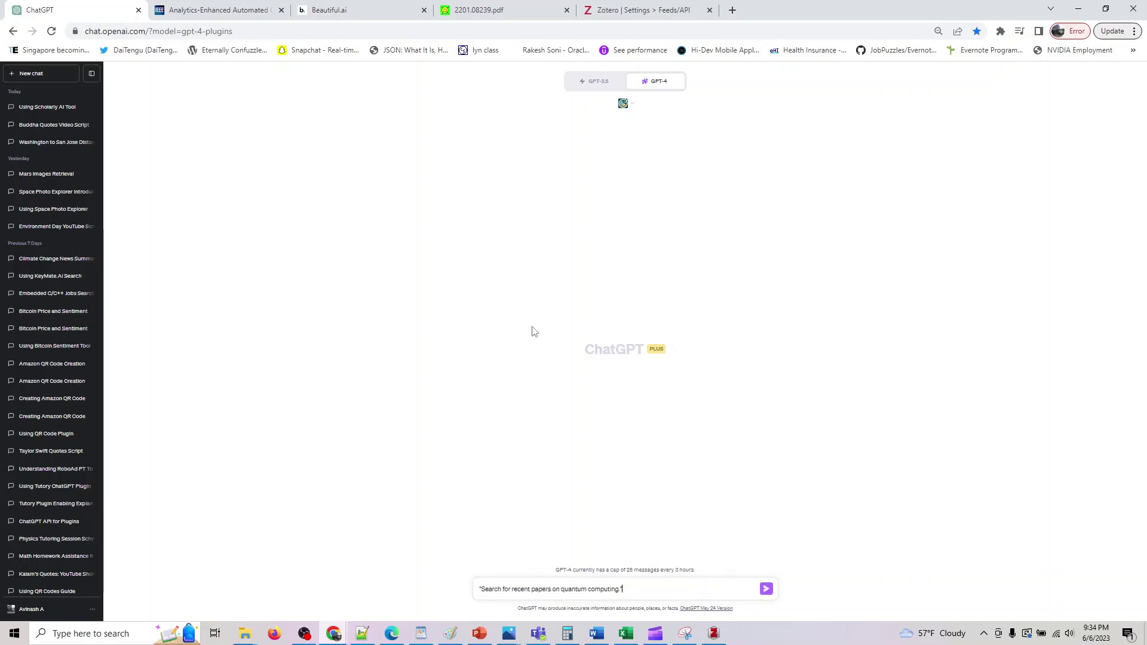
key("Return")
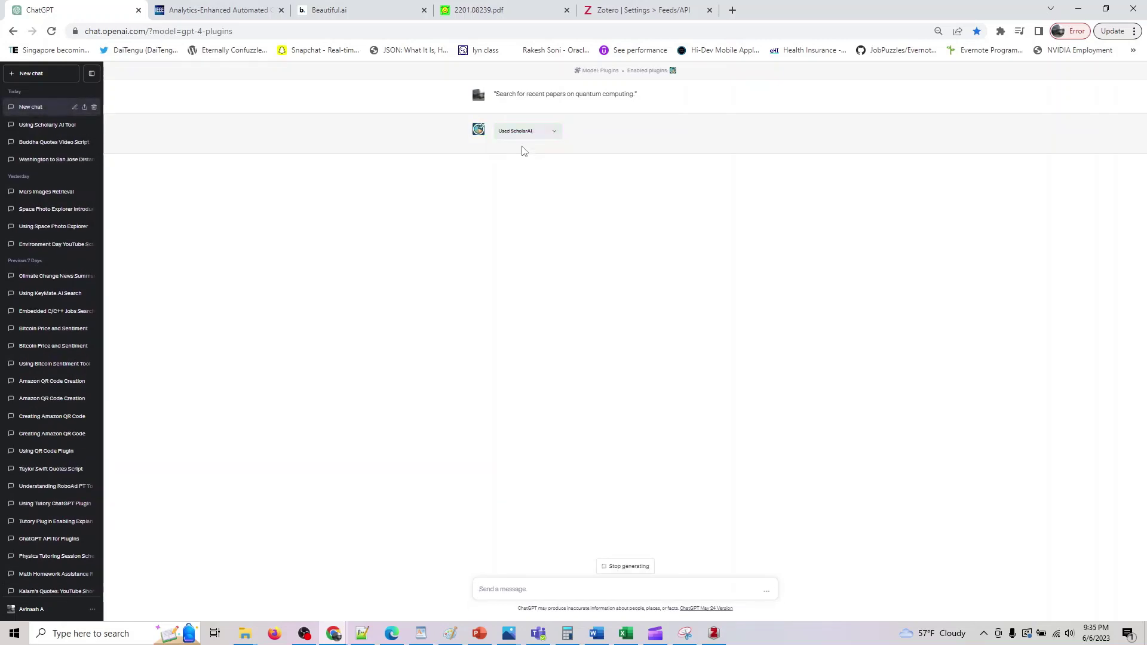
Expand the ScholarAI call details and read through the request, the response and the listed papers.
left_click(551, 130)
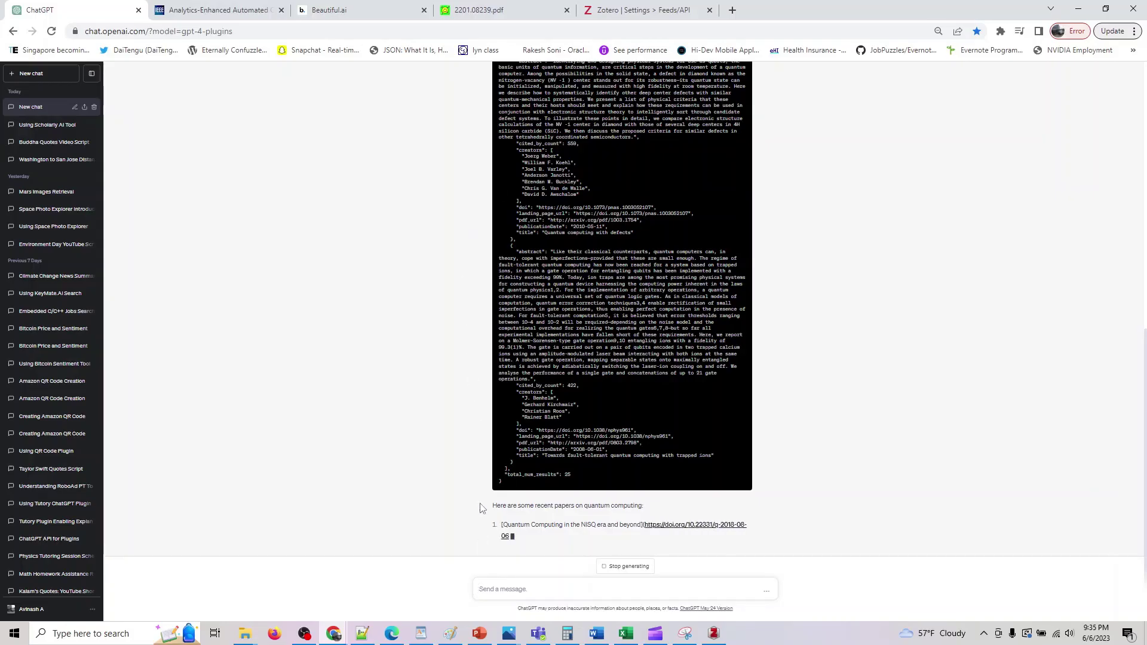
scroll(481, 496, "up", 15)
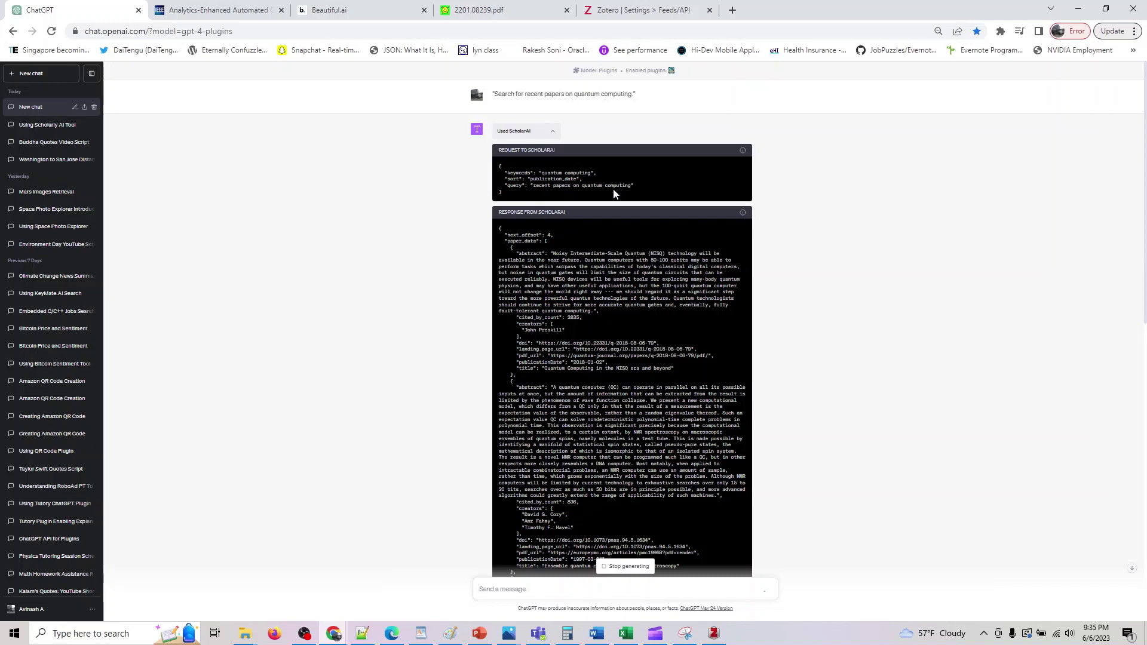
scroll(616, 194, "down", 10)
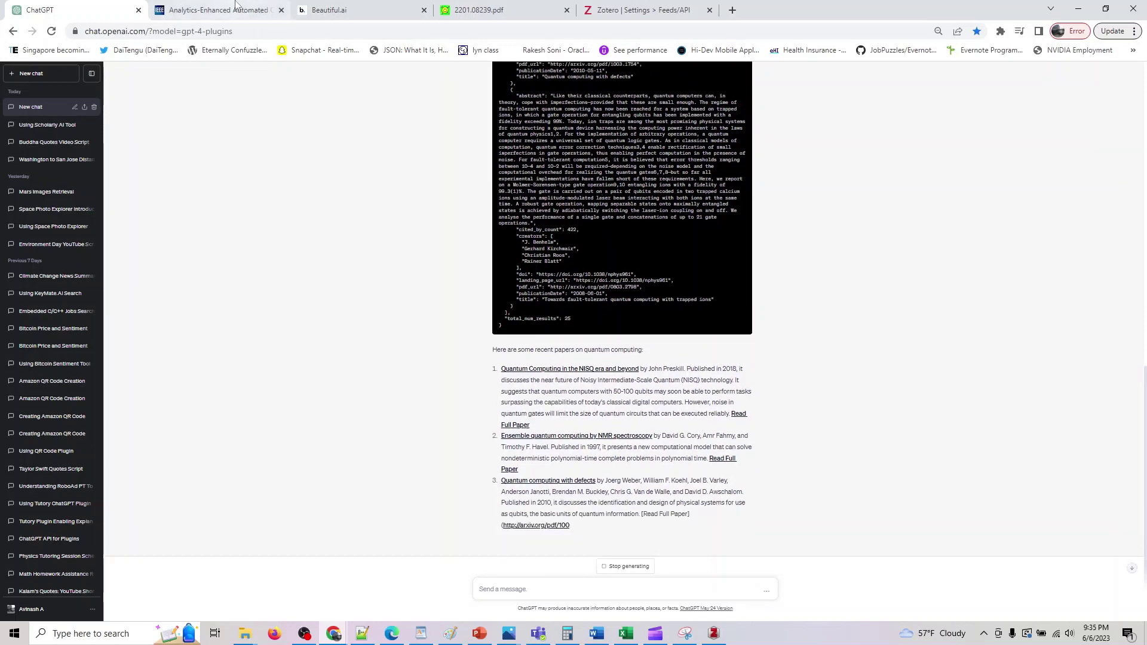
Copy the prompt "Can you retrieve the full text of the paper with this URL" from slide 55 in Beautiful.ai into the ChatGPT message.
left_click(330, 10)
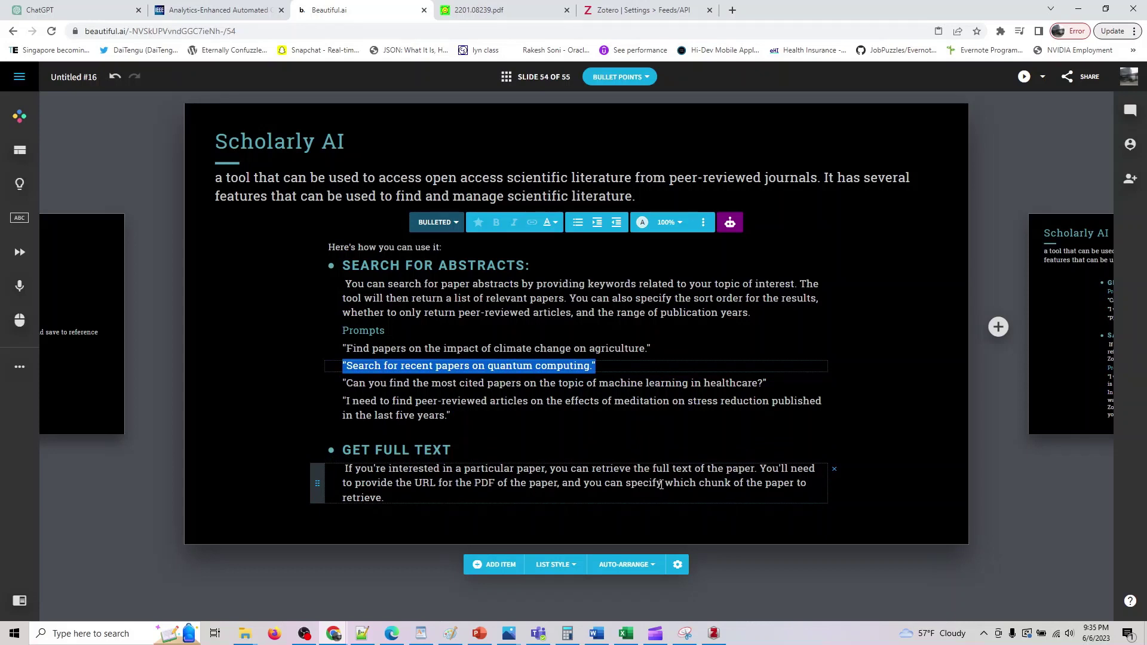
left_click(1072, 380)
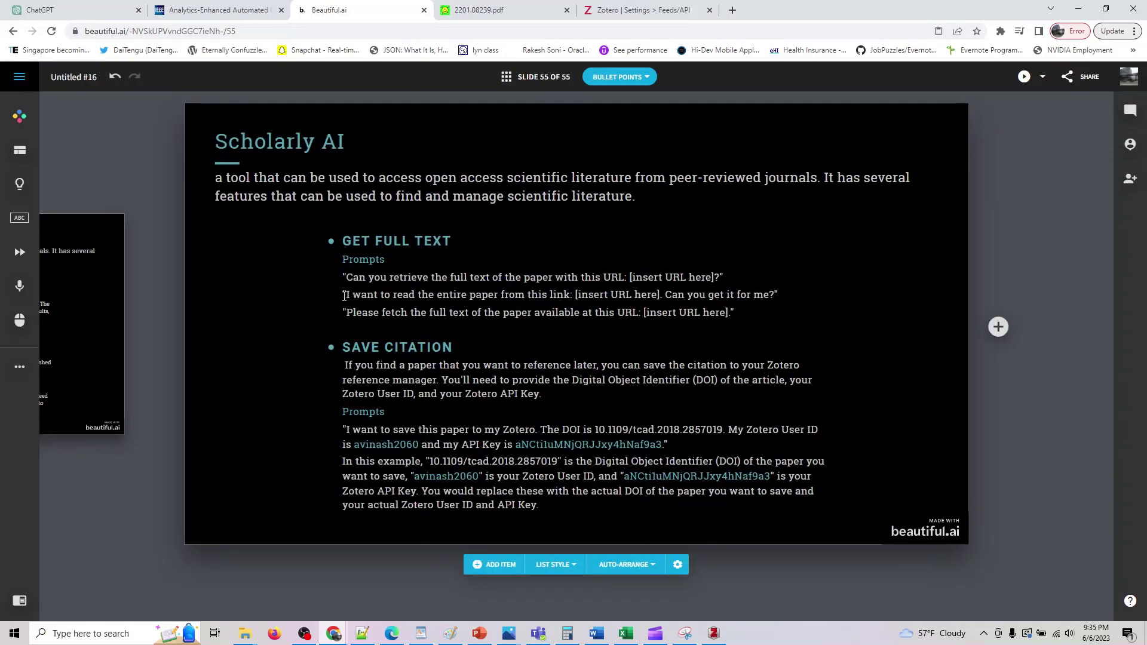
key("ctrl+Tab")
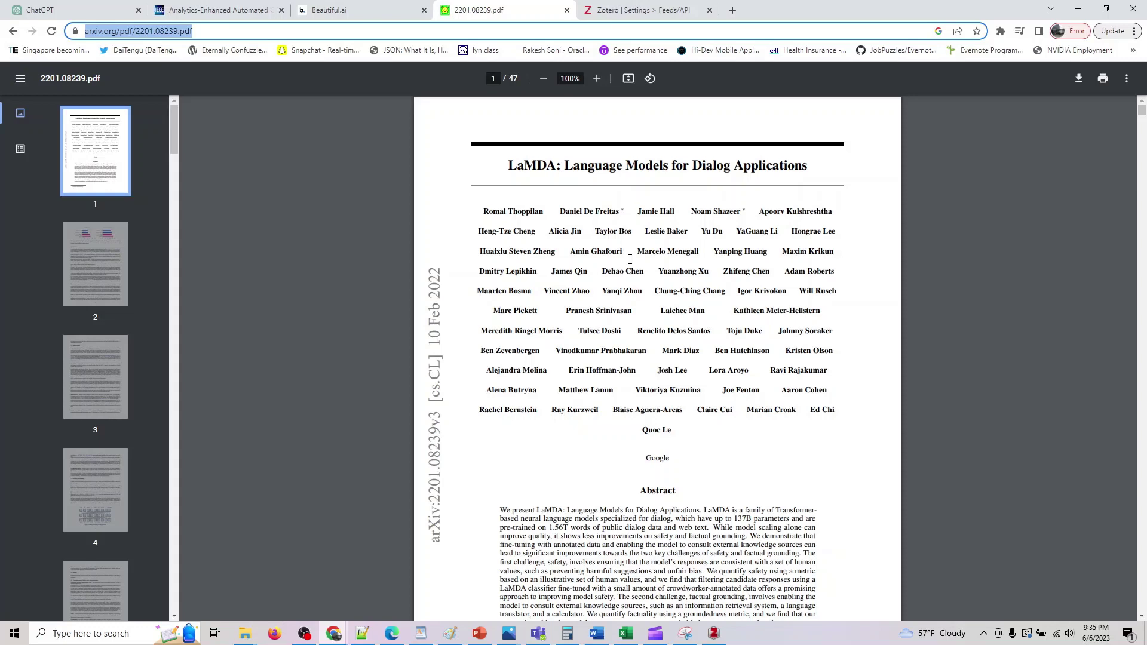
left_click(57, 7)
left_click(358, 9)
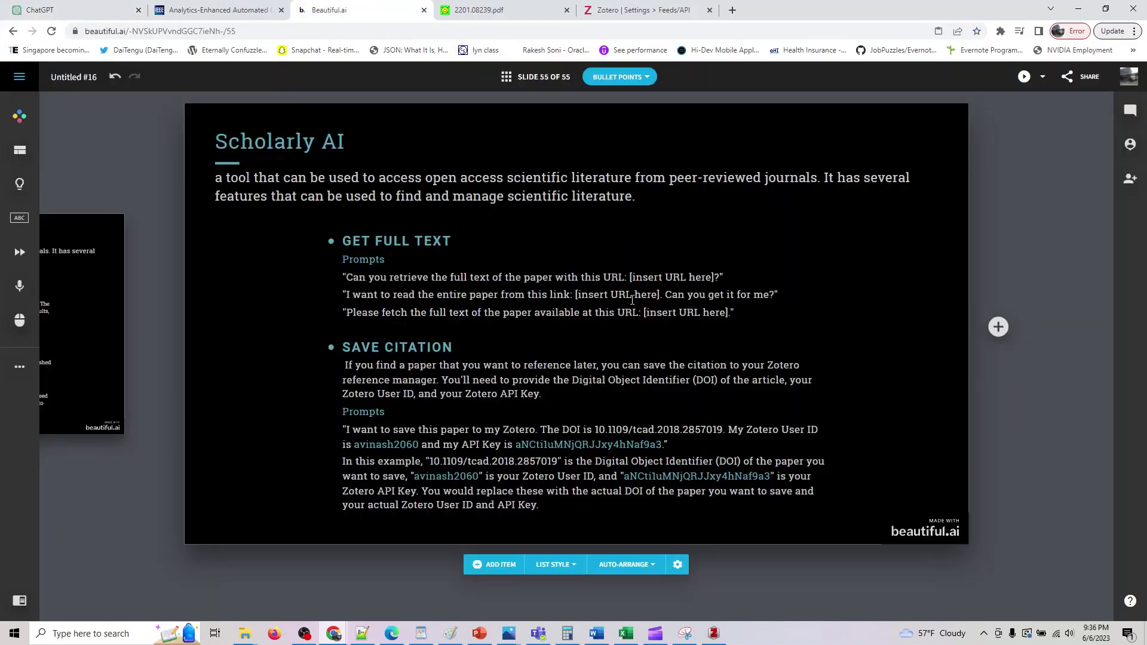
left_click(344, 276)
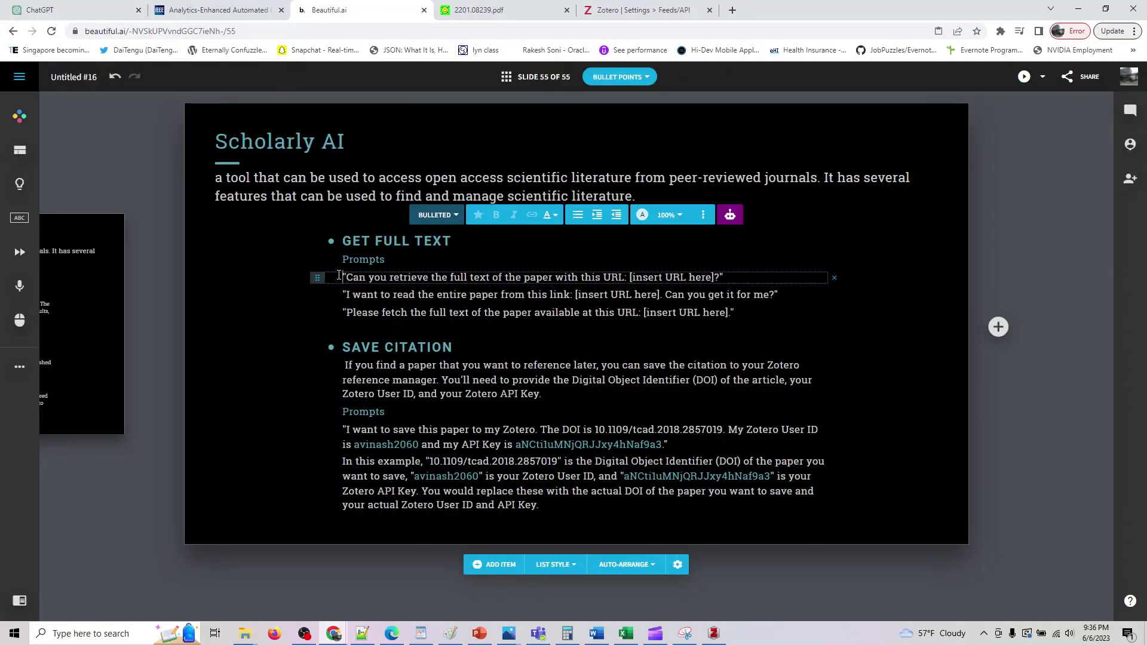
left_click_drag(343, 276, 749, 276)
key("ctrl+c")
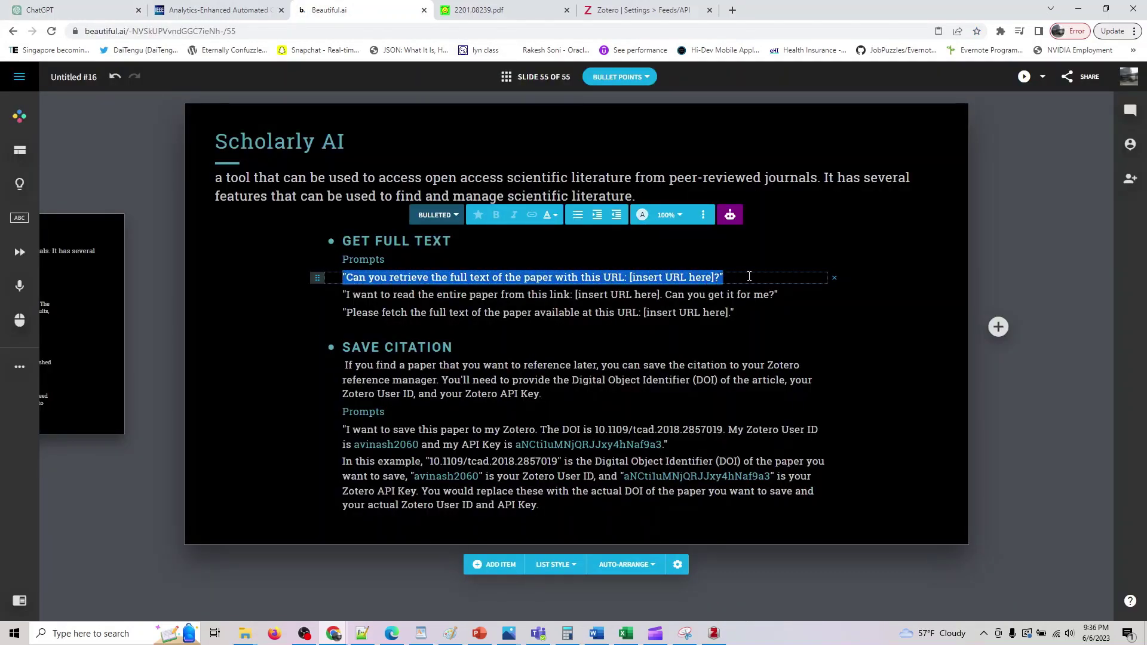
left_click(60, 9)
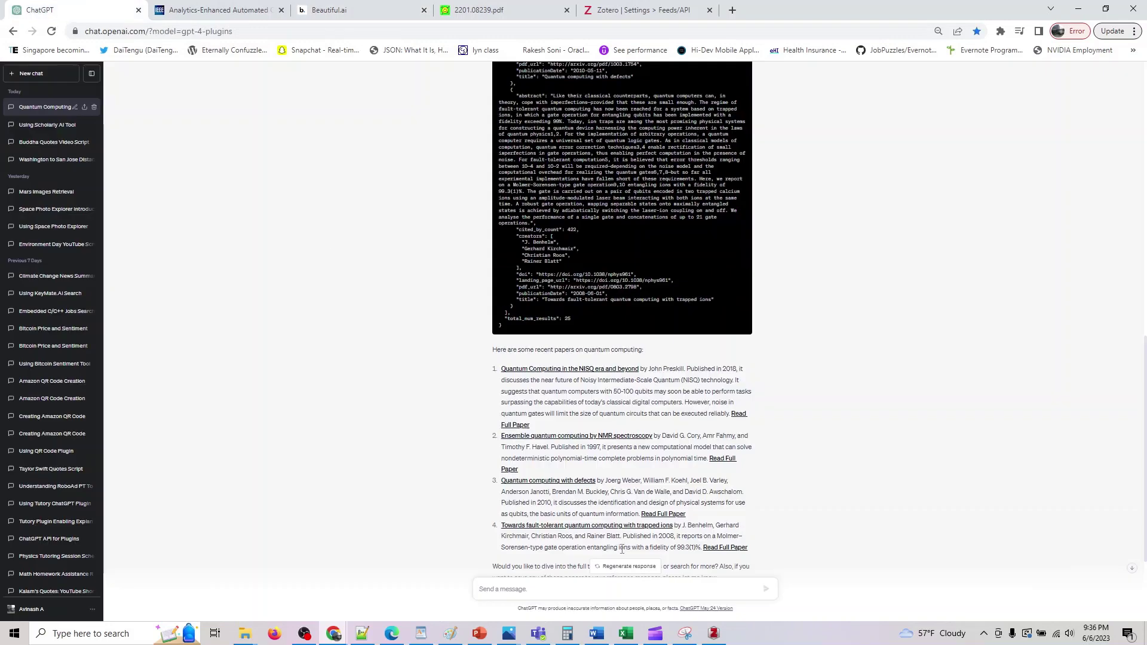
left_click(567, 589)
key("ctrl+v")
left_click(496, 9)
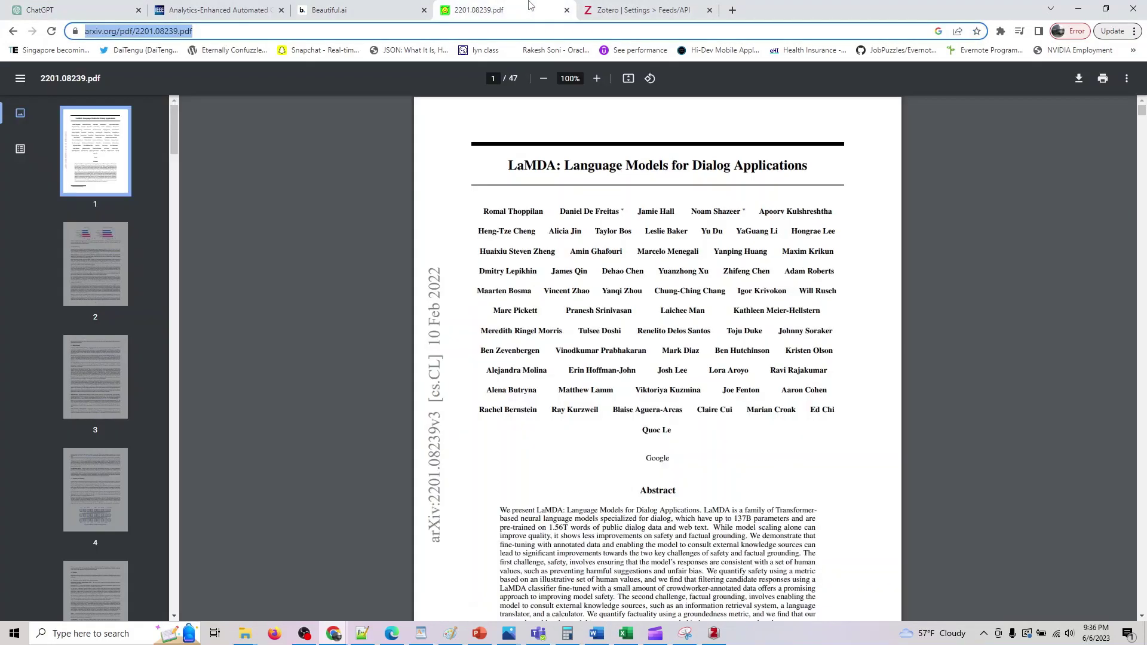
left_click(215, 31)
key("ctrl+a")
key("ctrl+c")
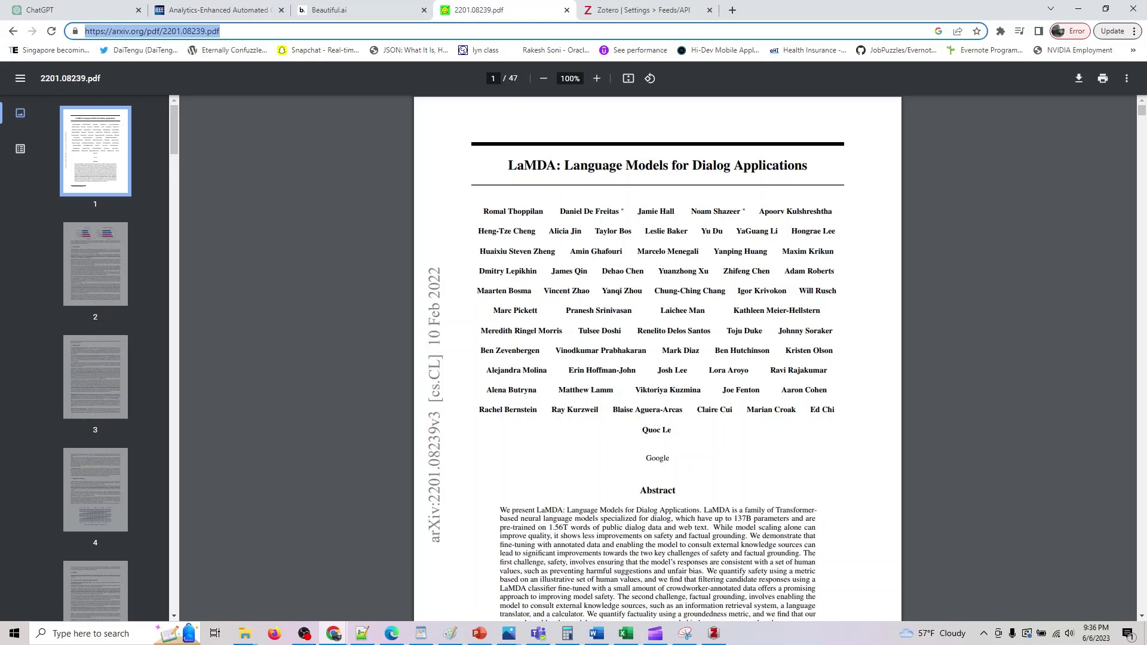
left_click(65, 9)
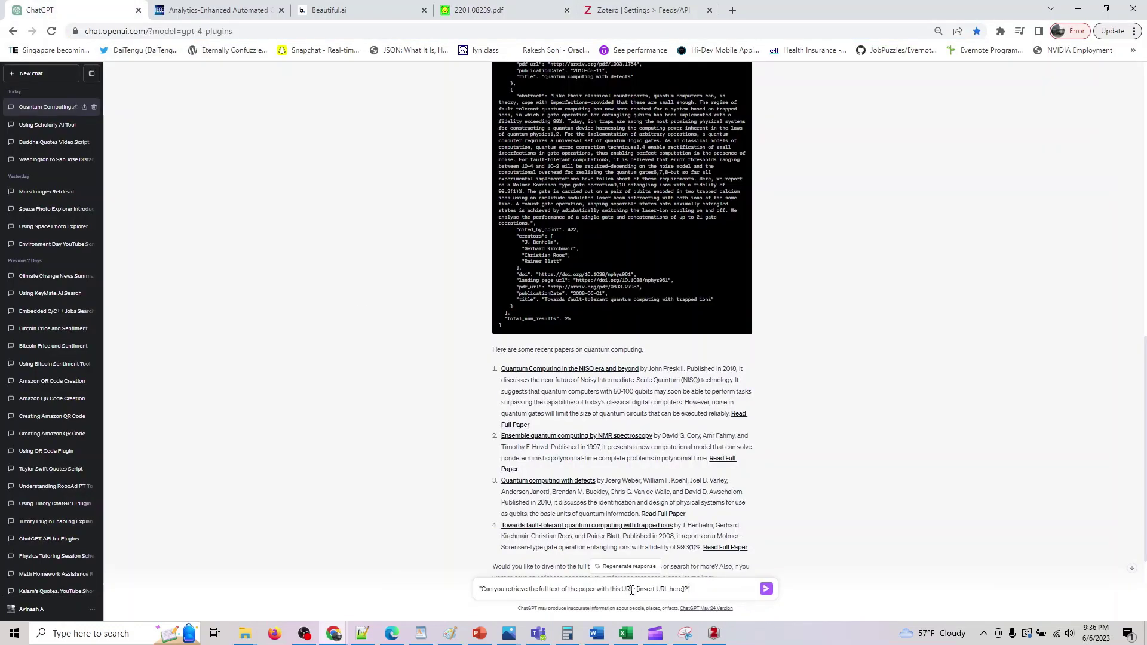
left_click_drag(637, 591, 687, 591)
key("ctrl+v")
left_click(767, 590)
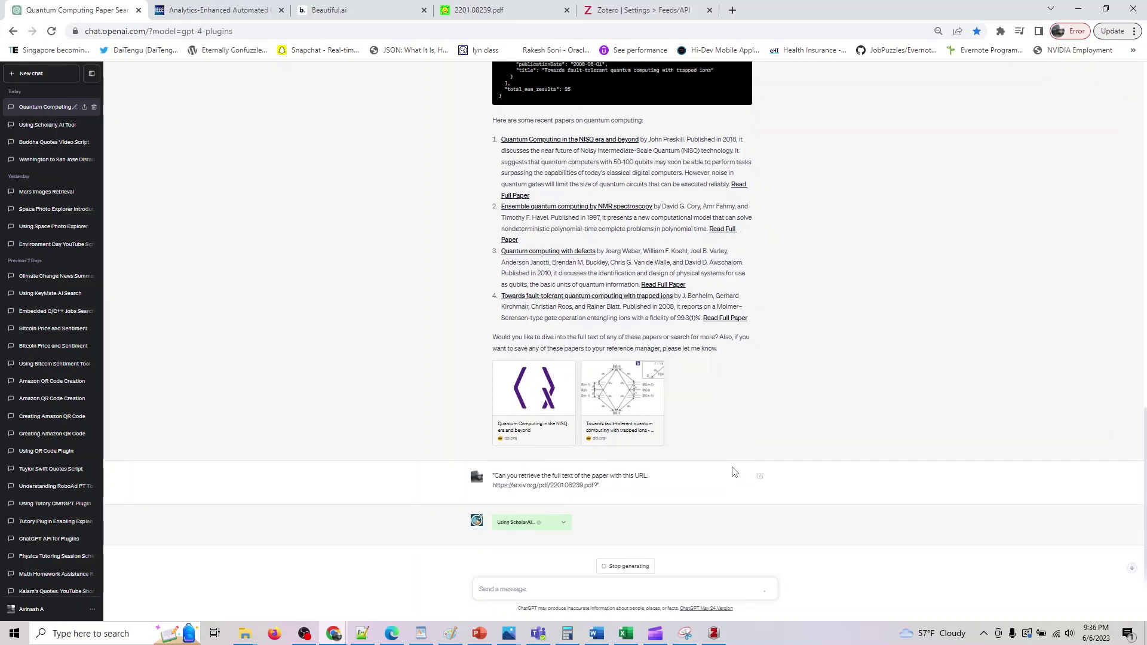
left_click(363, 7)
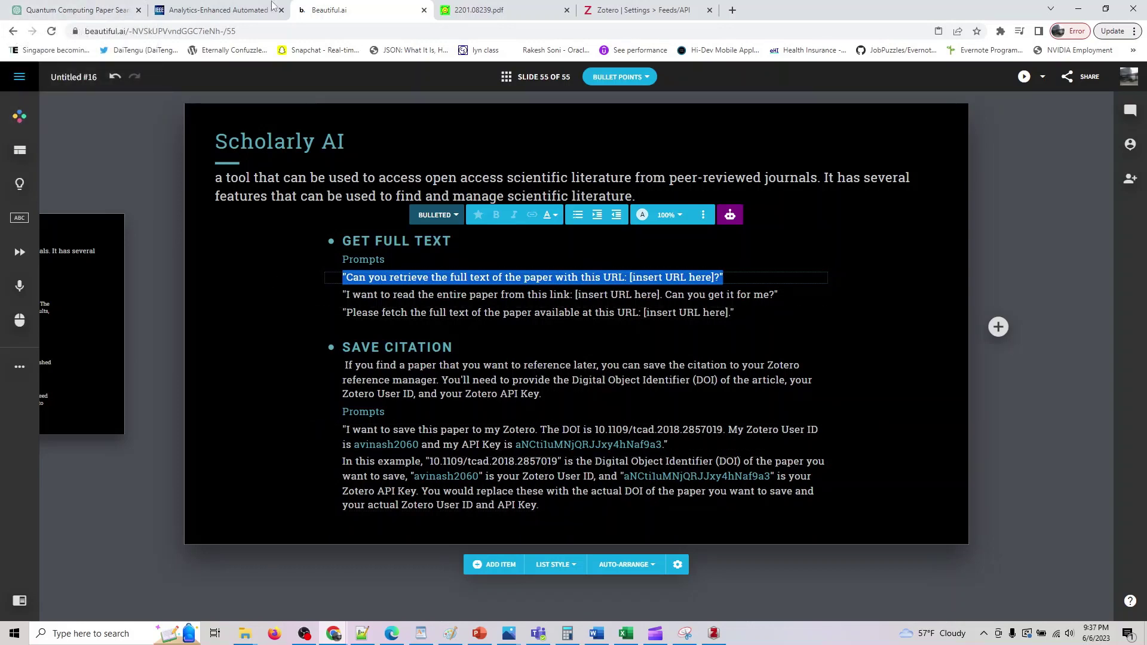
left_click(108, 10)
scroll(626, 506, "down", 1)
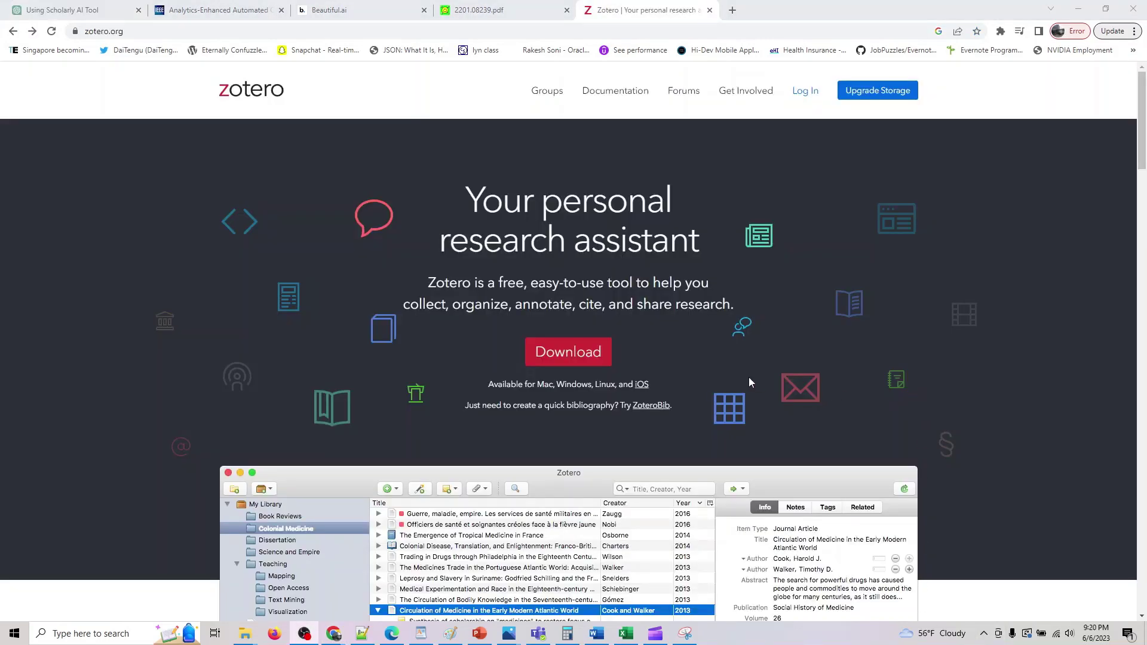
Open the registration form for a free account on the Zotero website.
scroll(751, 382, "down", 1)
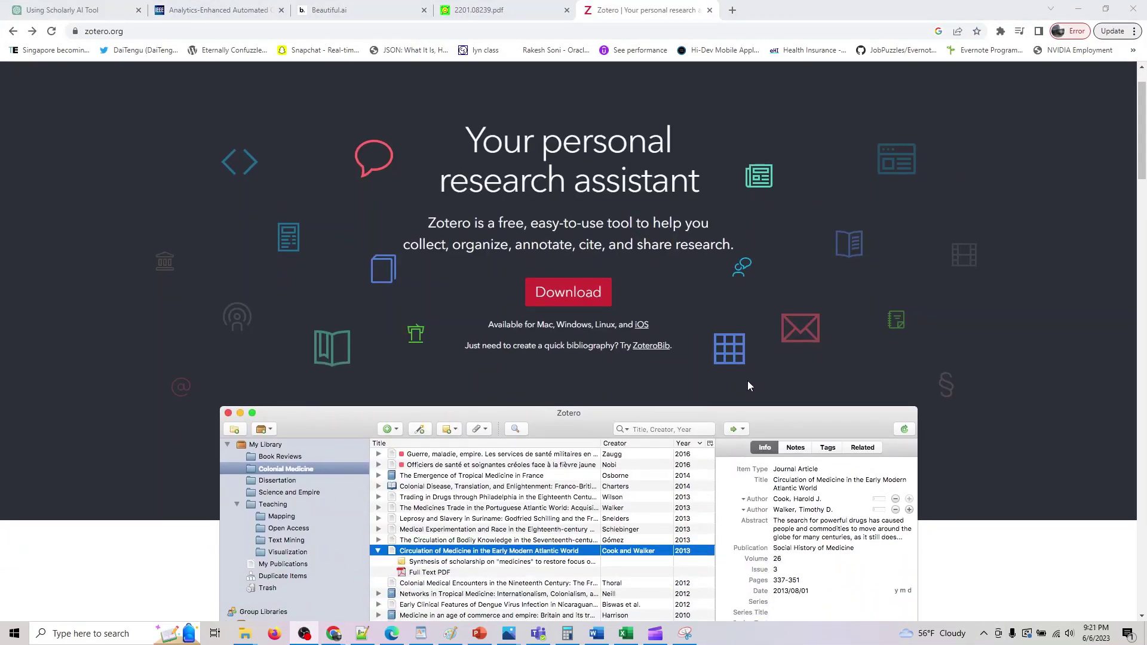
scroll(748, 385, "up", 1)
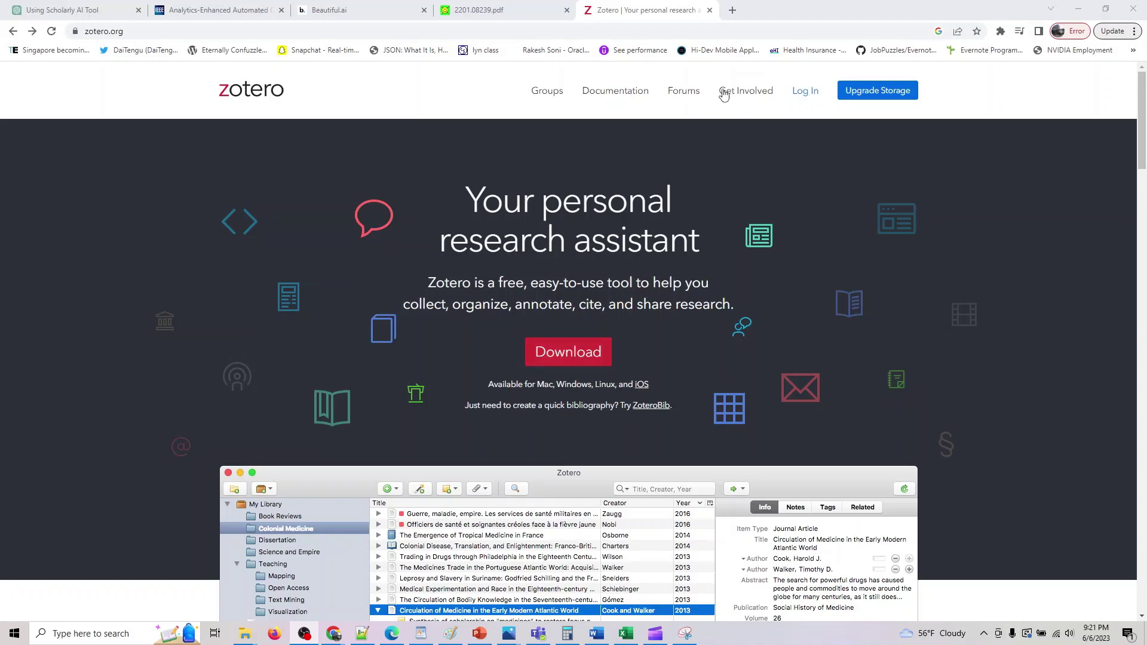
left_click(800, 91)
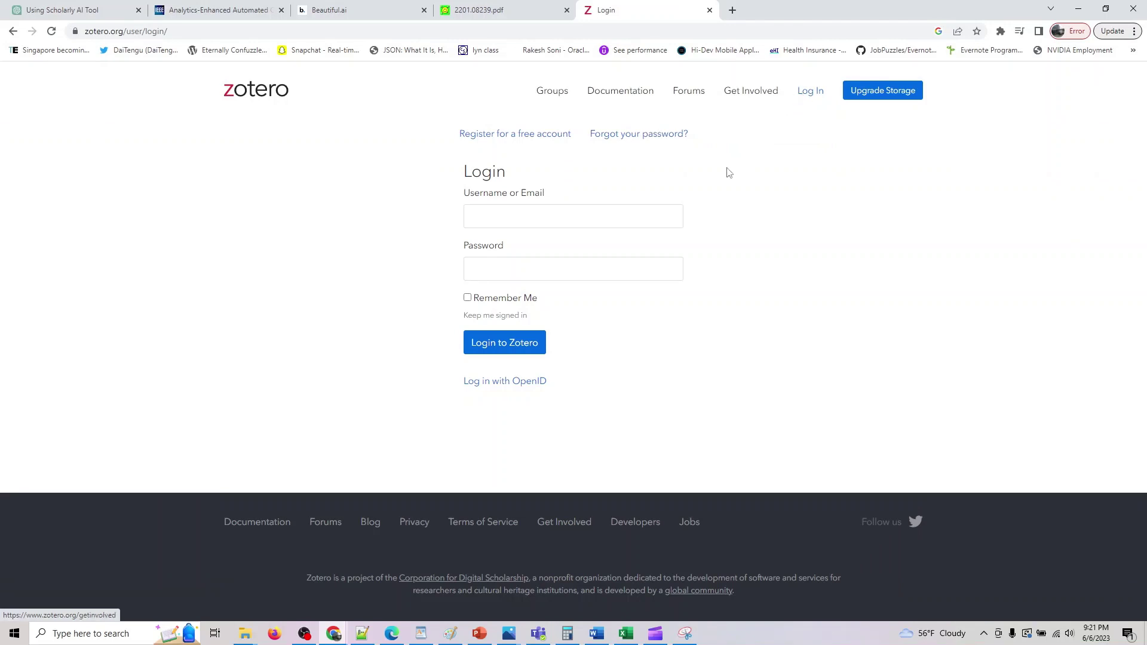
left_click(543, 136)
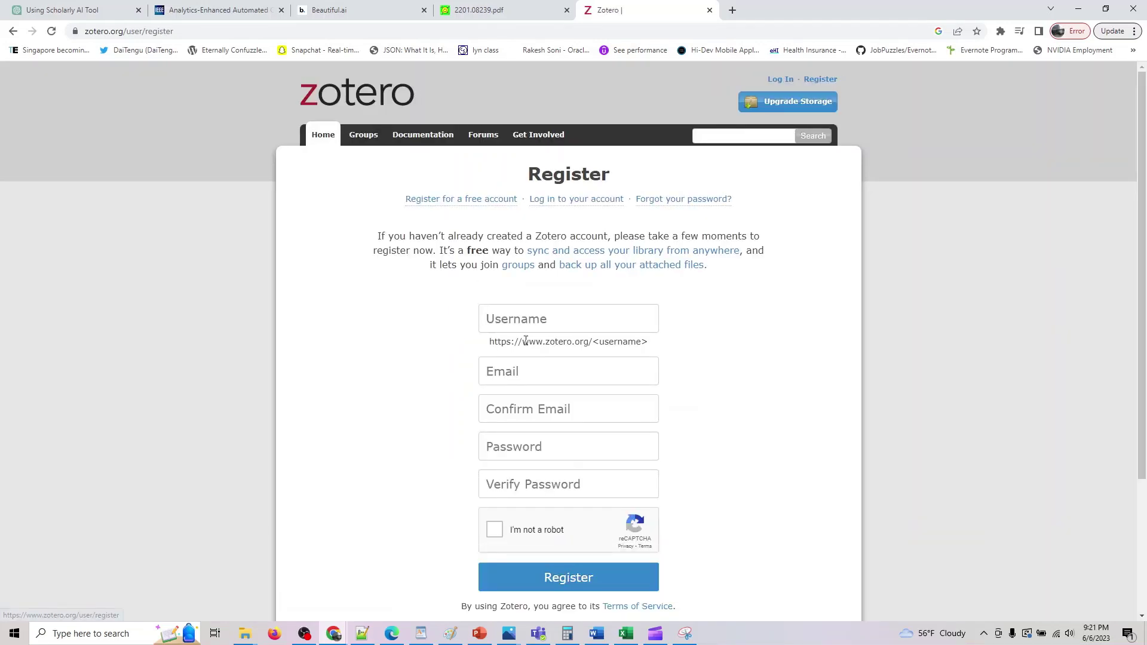
Fill in the account username, e-mail address and e-mail confirmation on the Zotero registration form.
left_click(534, 322)
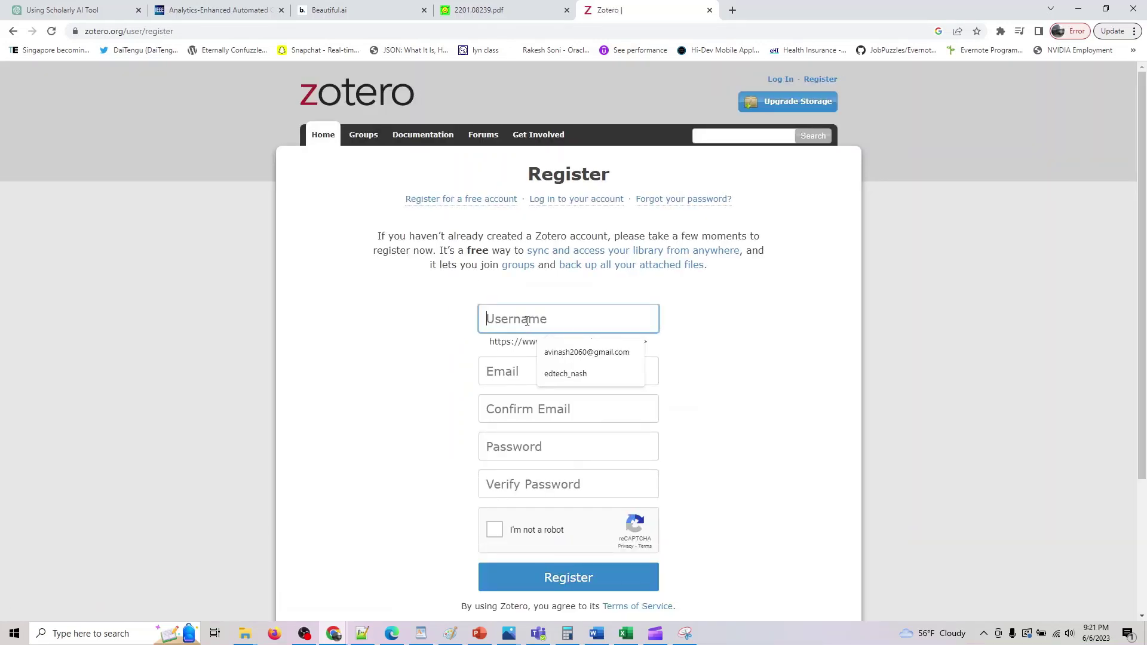
type("avi")
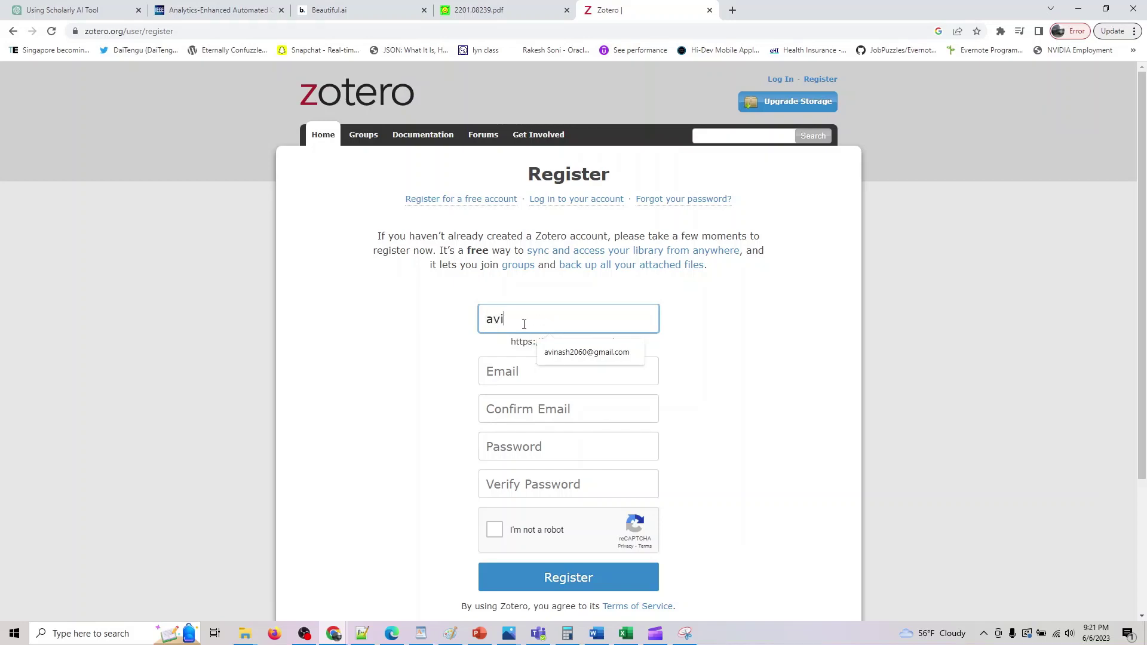
type("nash2060")
left_click(637, 393)
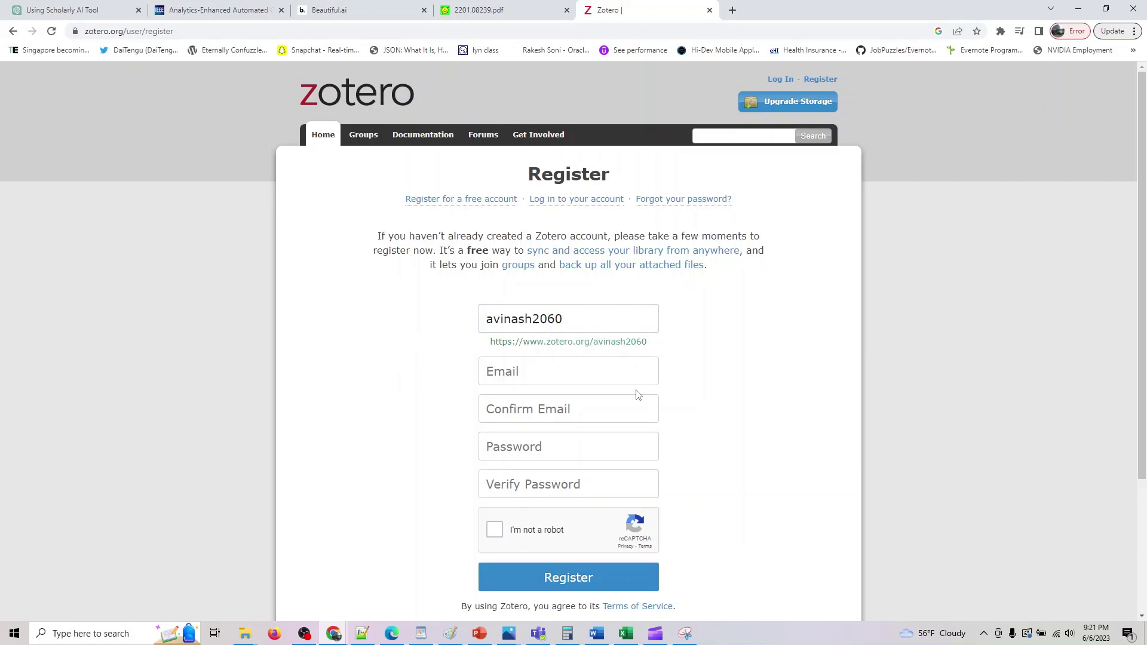
left_click(610, 374)
type("av")
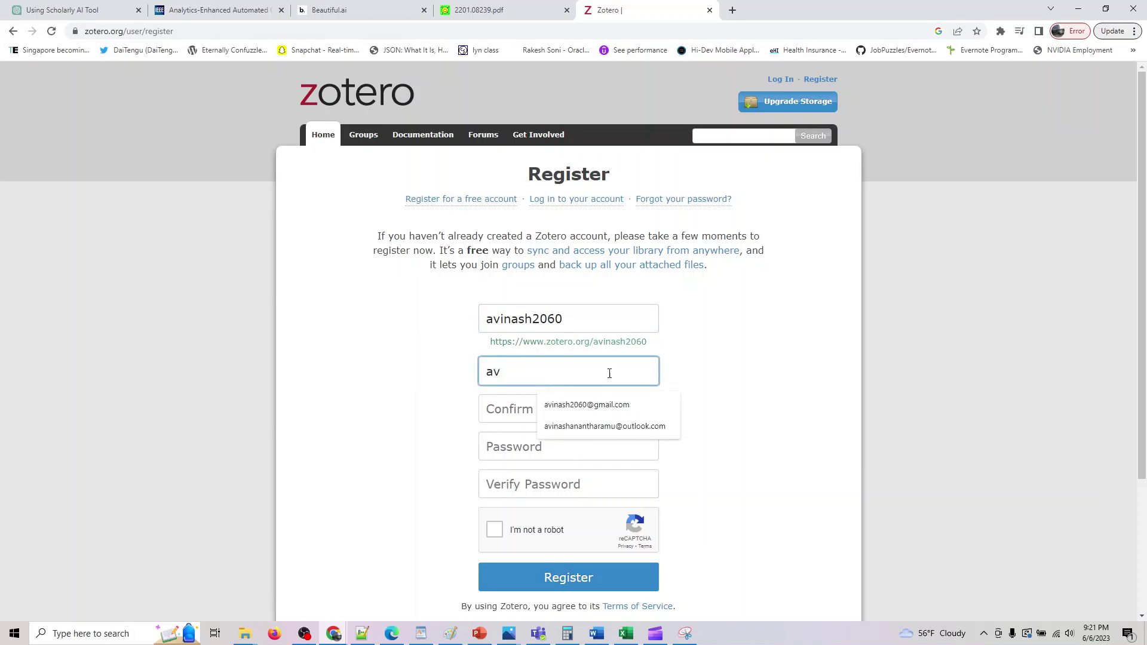
left_click(586, 404)
left_click(590, 407)
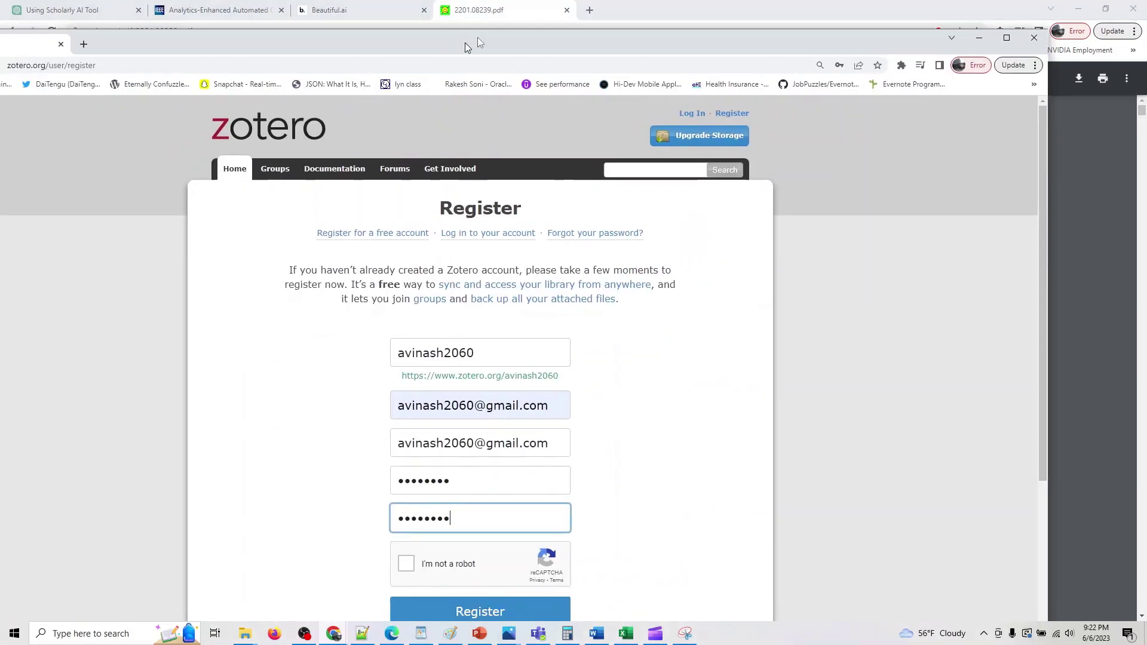
Maximize the registration window, confirm not being a robot and submit the Zotero registration.
left_click_drag(692, 33, 751, 3)
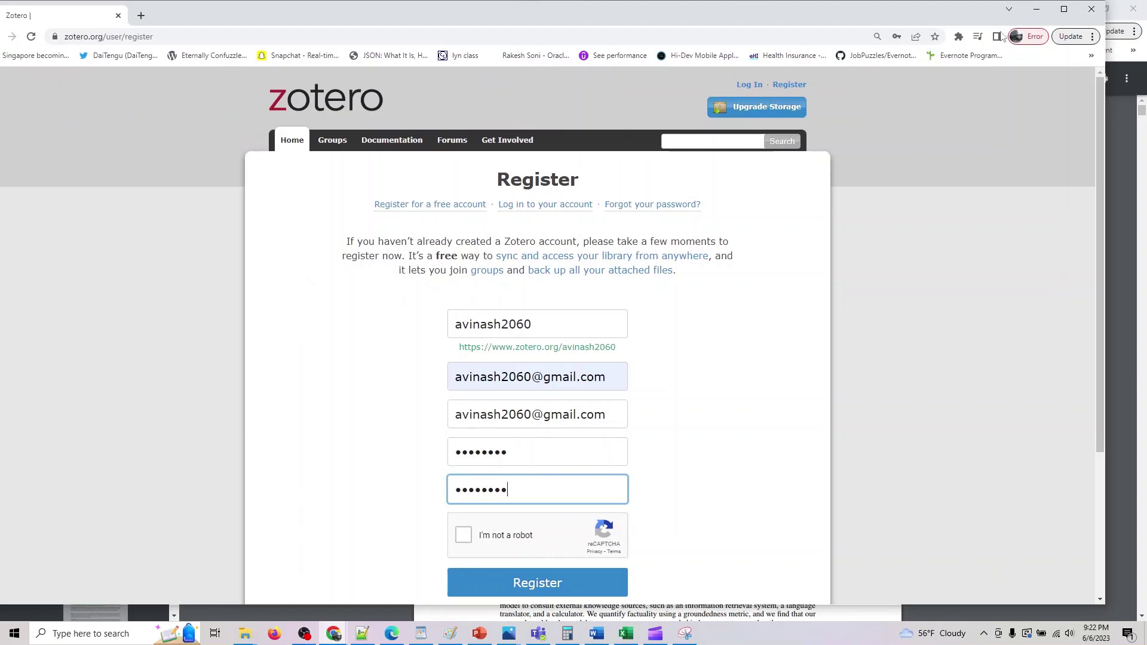
left_click(1064, 9)
left_click(496, 530)
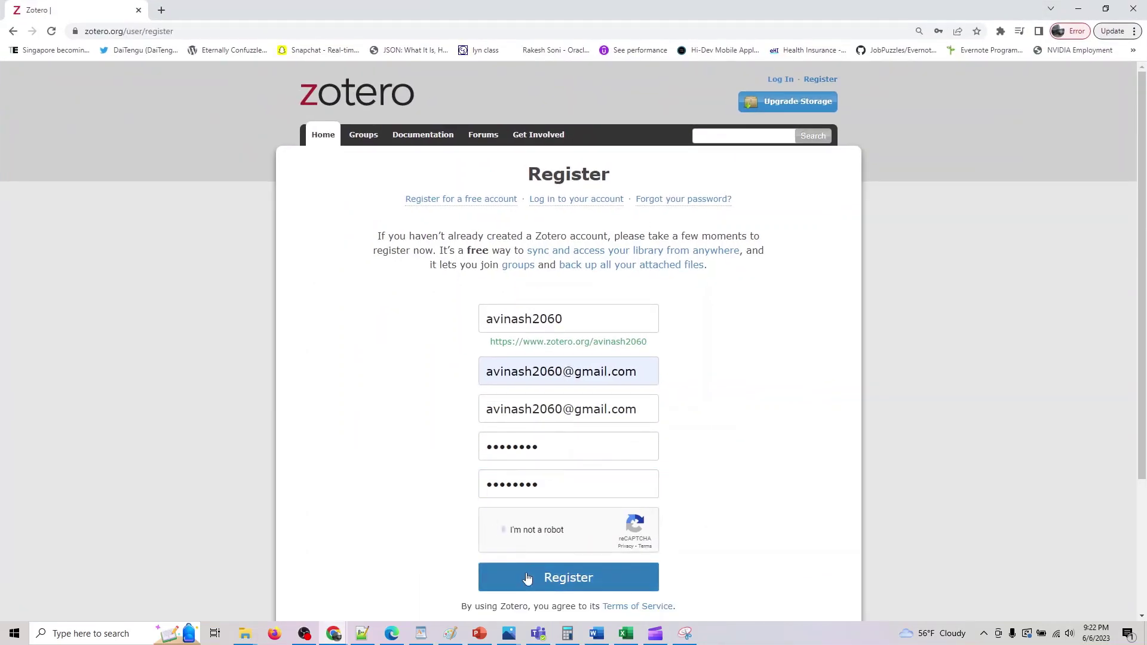
left_click(528, 578)
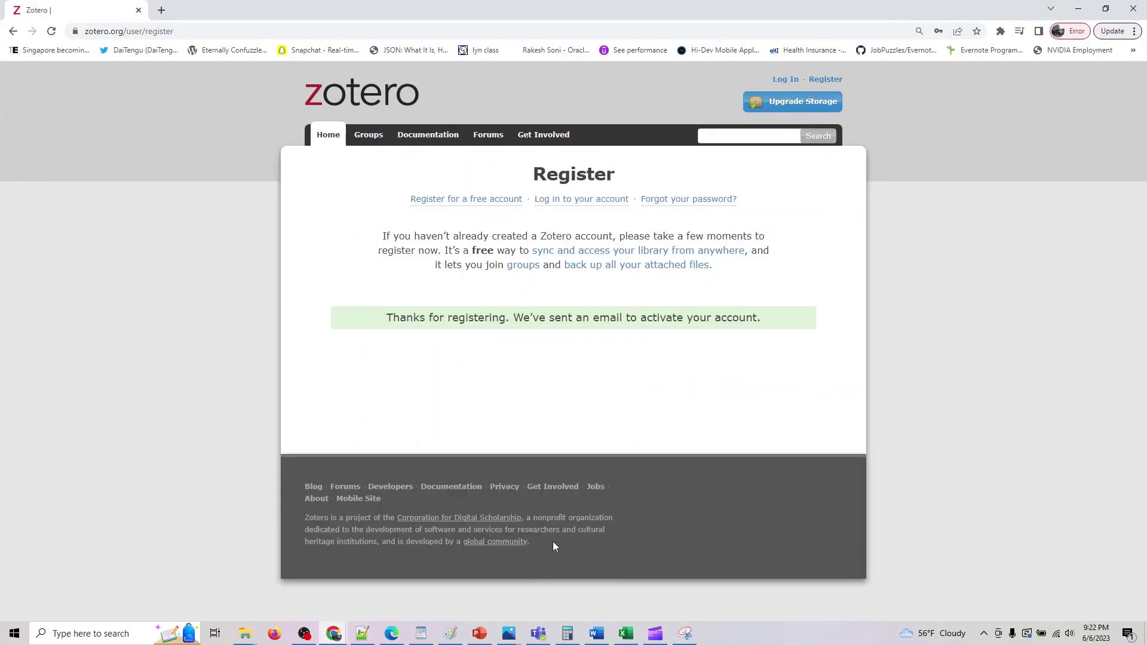
Open gmail.com in a new tab, validate the Zotero account through the link in the welcome email and read the syncing instructions.
left_click(161, 10)
type("gmail.com")
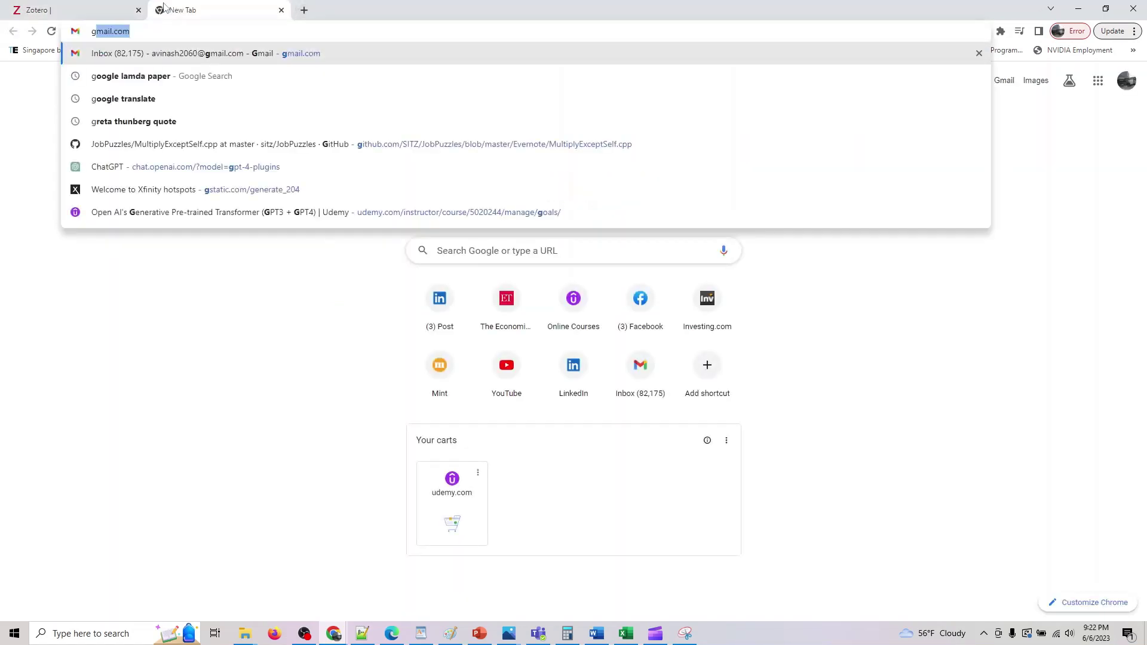
key("Return")
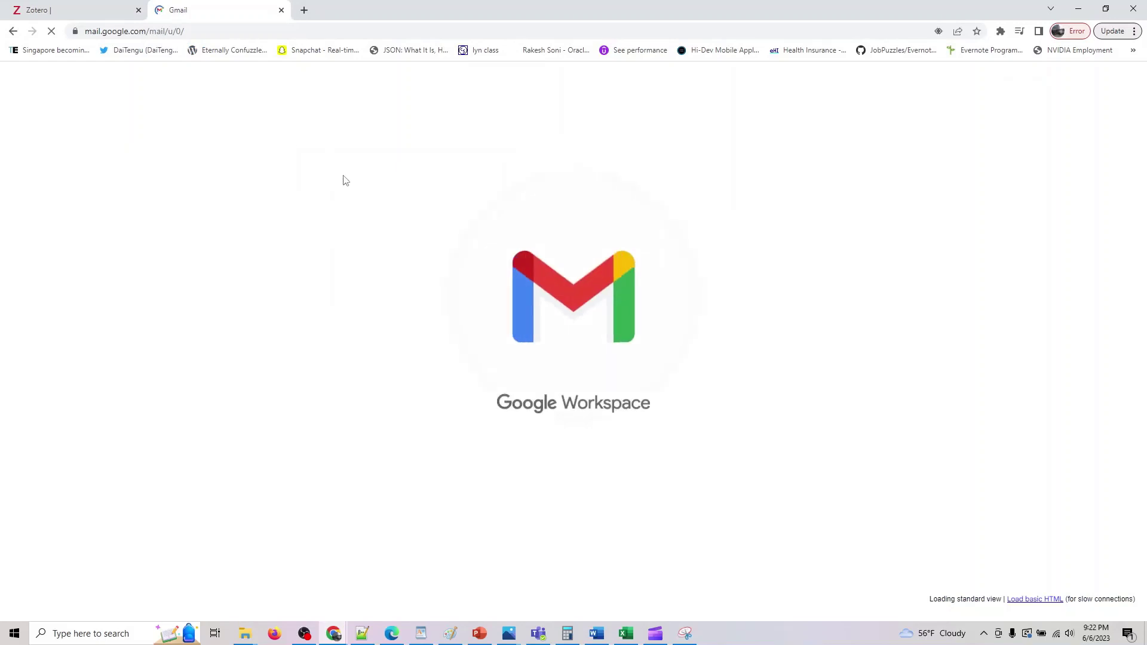
left_click(466, 179)
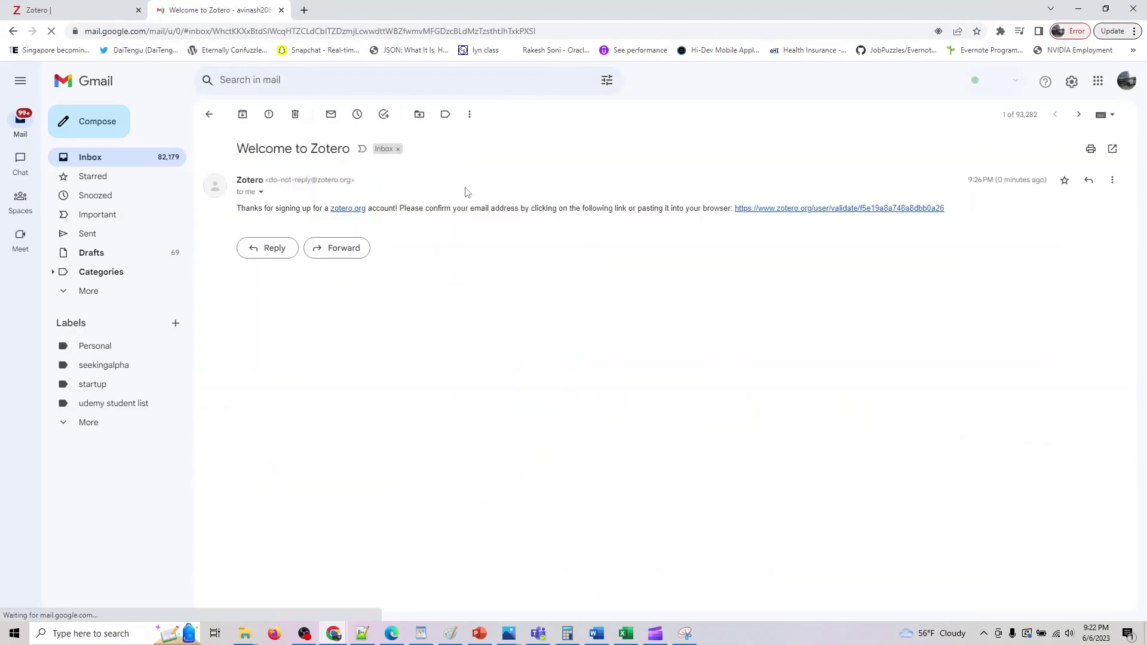
left_click(782, 208)
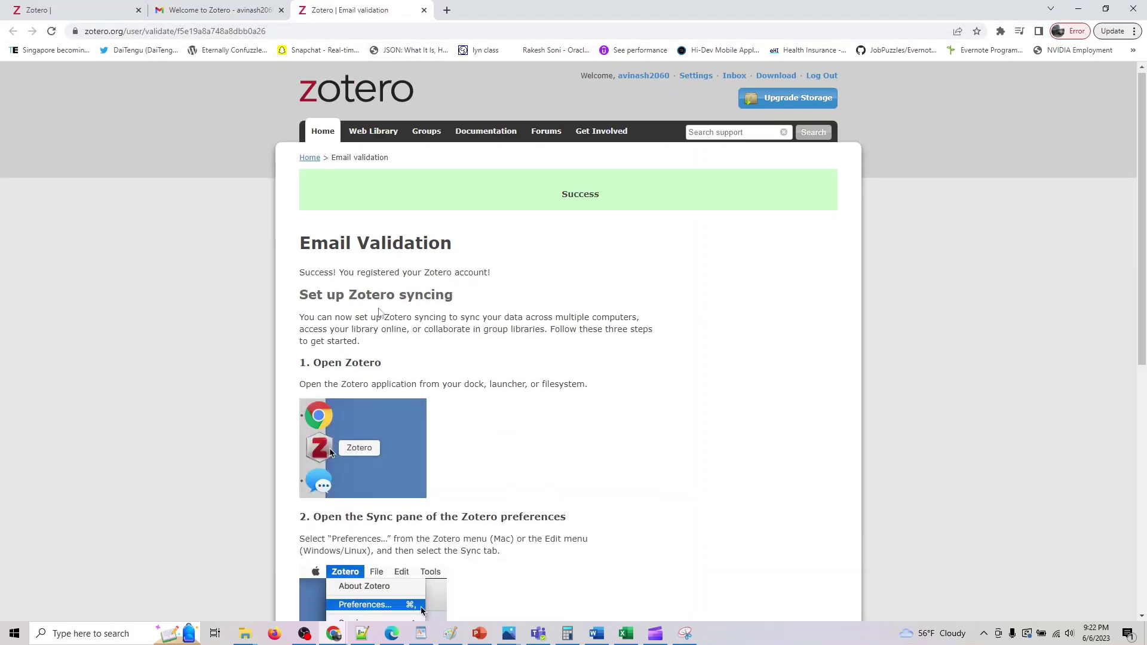
scroll(380, 315, "down", 3)
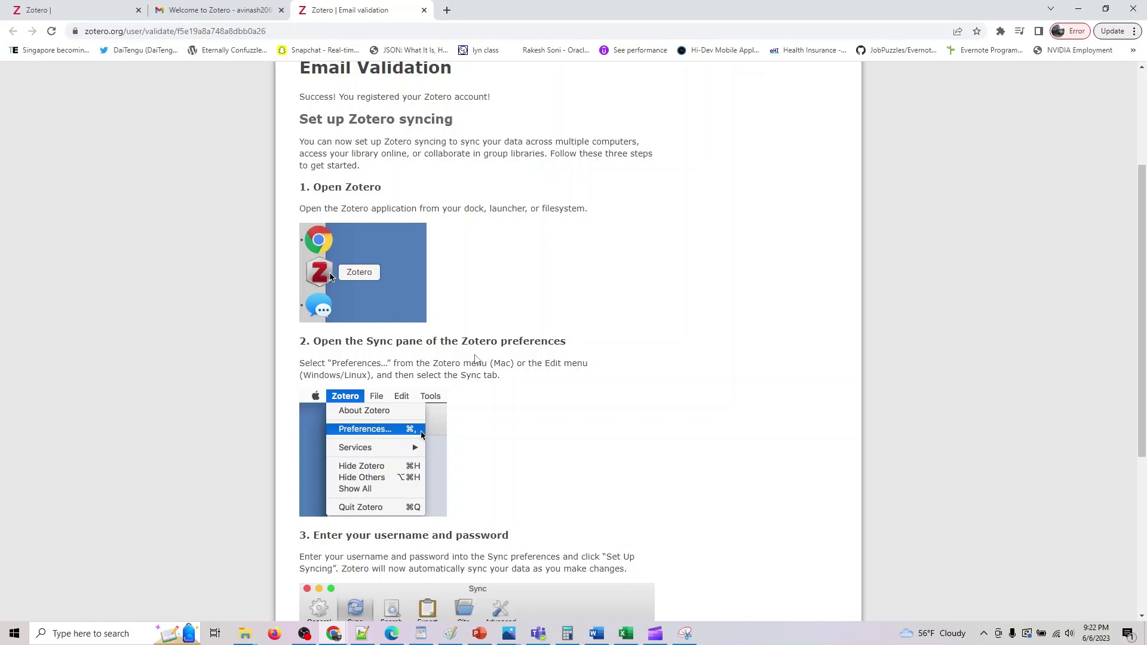
scroll(475, 358, "down", 5)
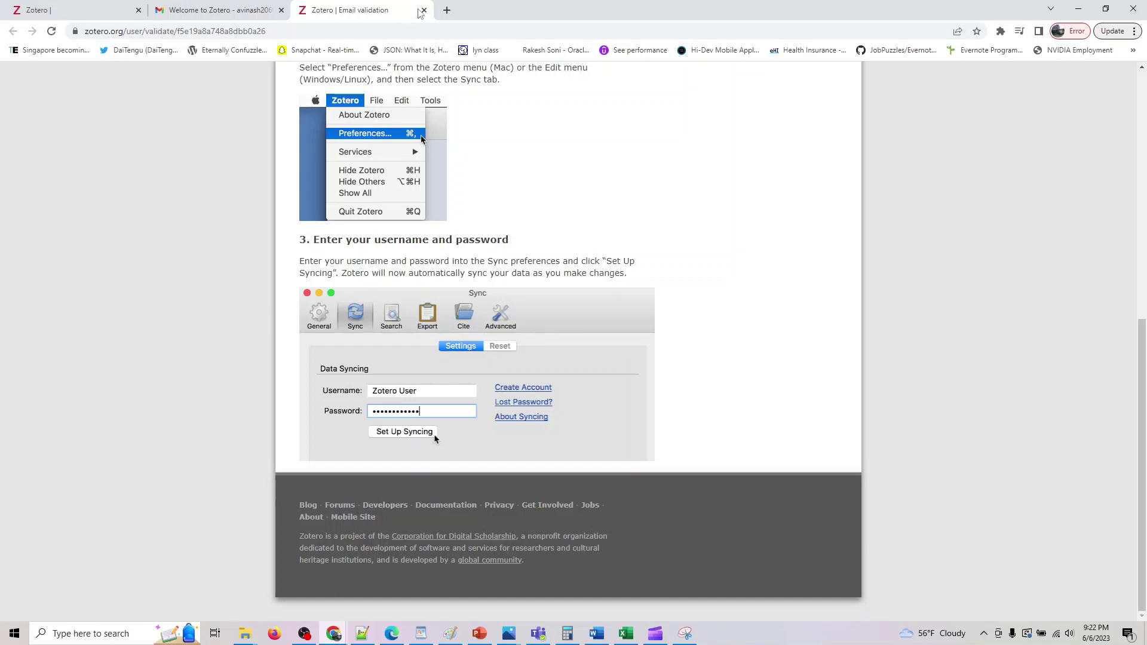
Close the email validation page and download the Zotero 6 for Windows installer from the Zotero downloads page.
left_click(424, 10)
left_click(72, 10)
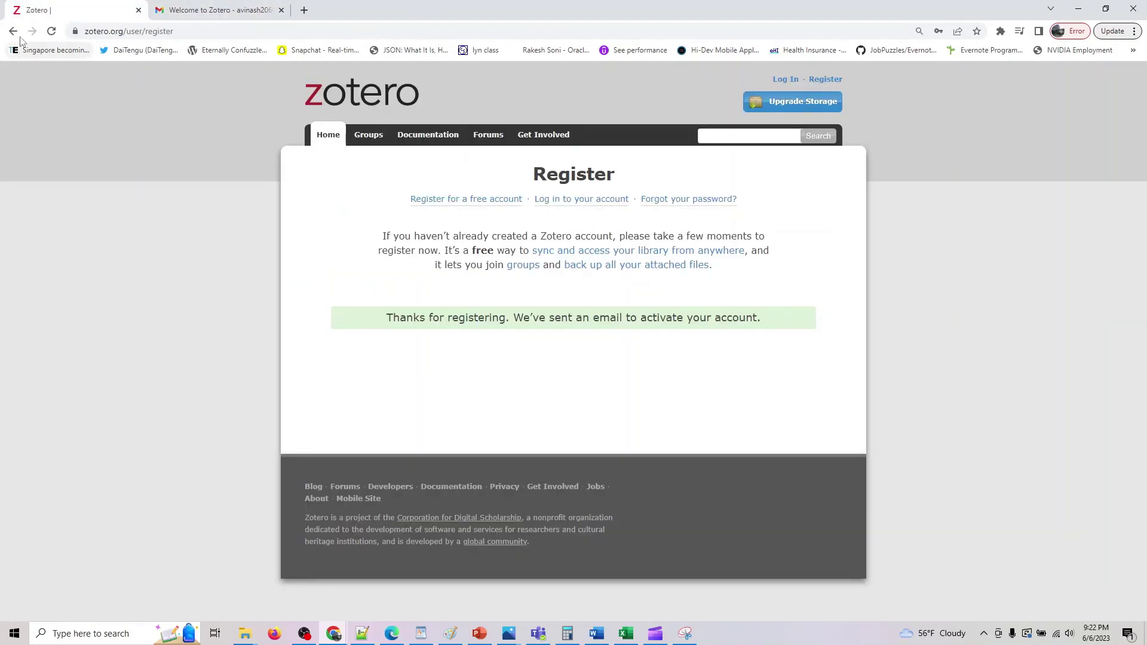
left_click(547, 203)
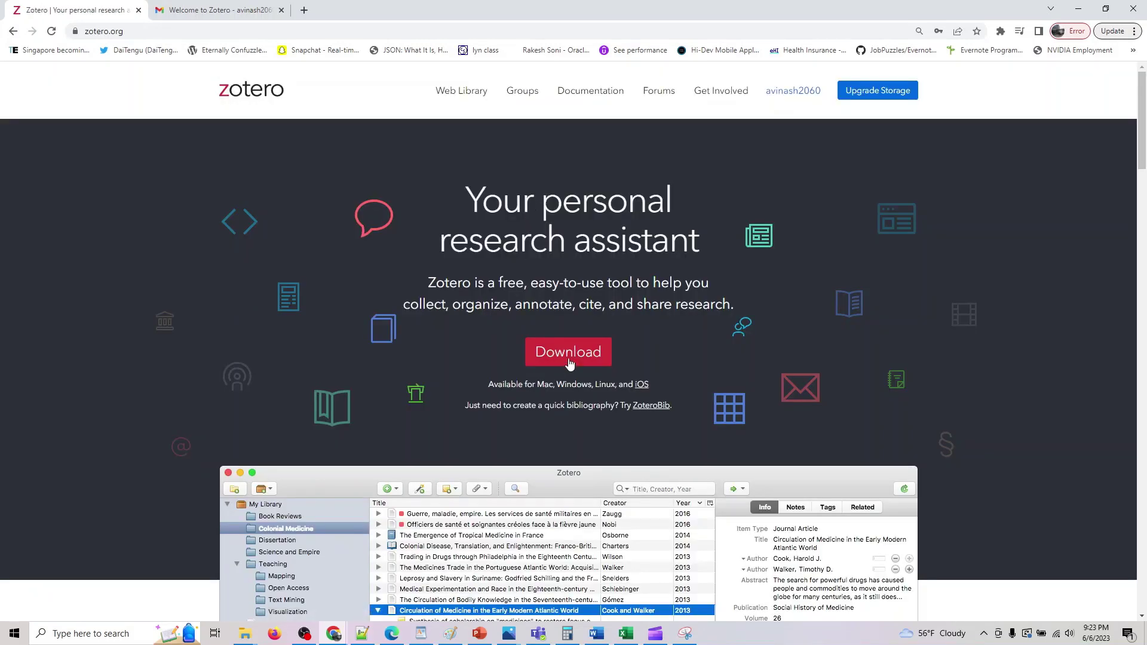
left_click(569, 360)
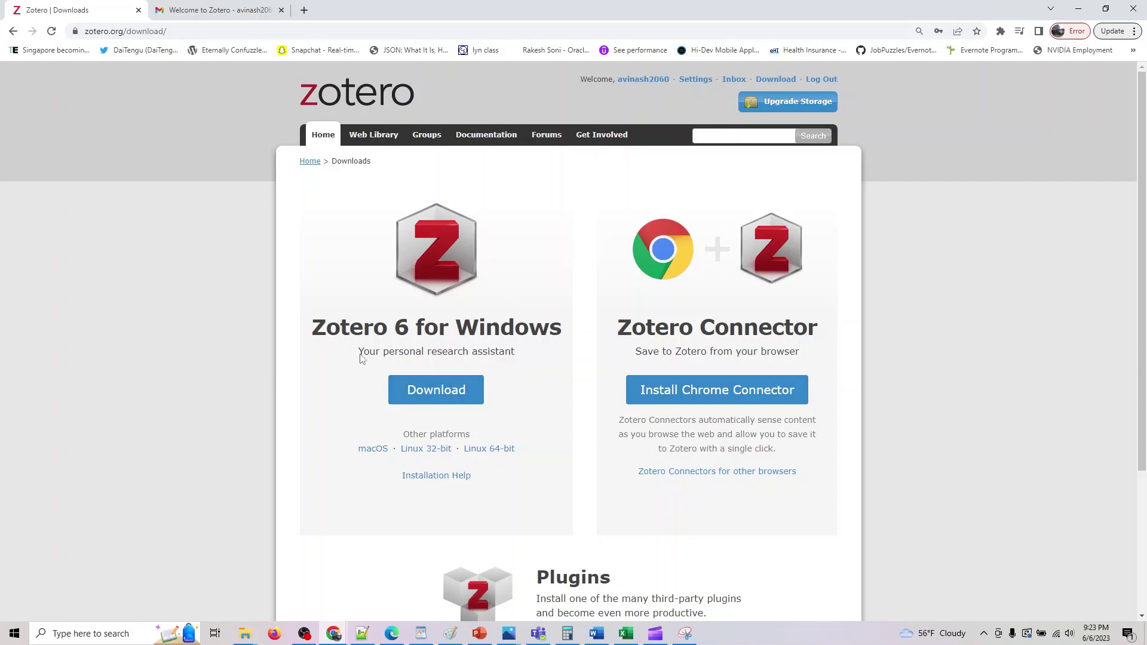
left_click(441, 390)
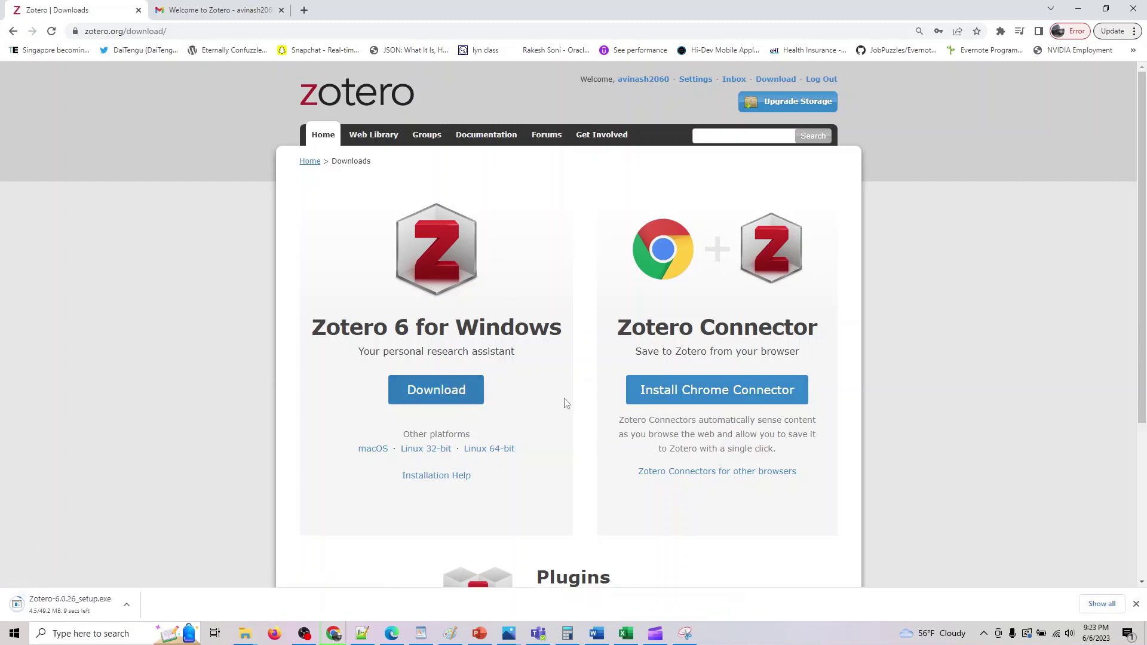
Add the Zotero Connector extension to Chrome and dismiss the McAfee download-scan banner.
left_click(677, 400)
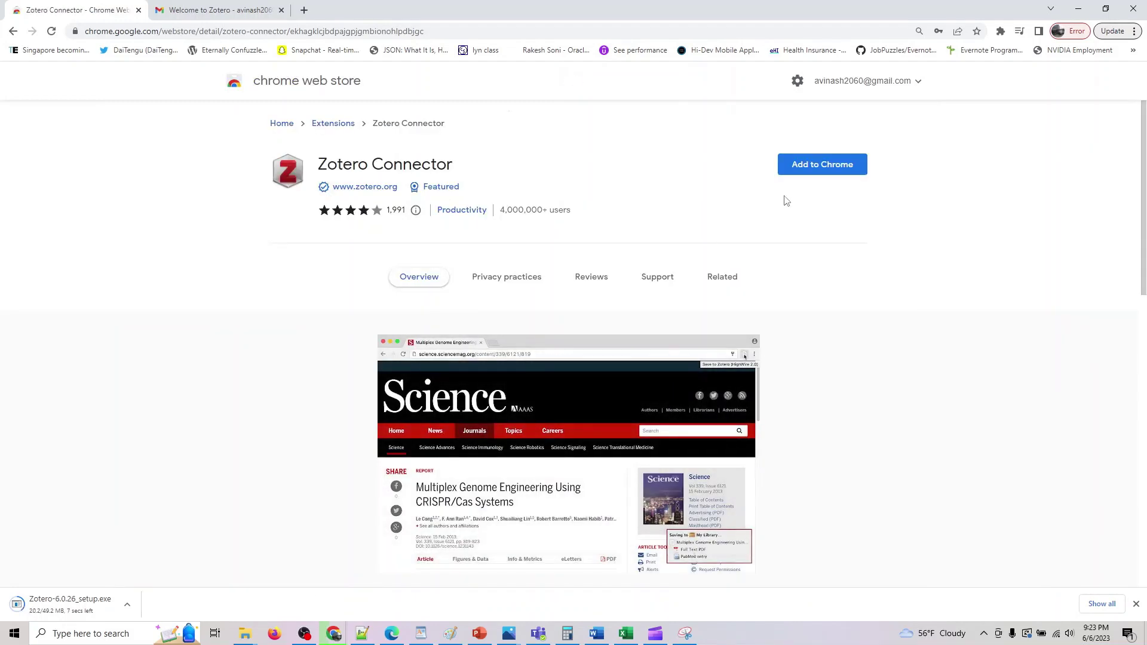
left_click(808, 169)
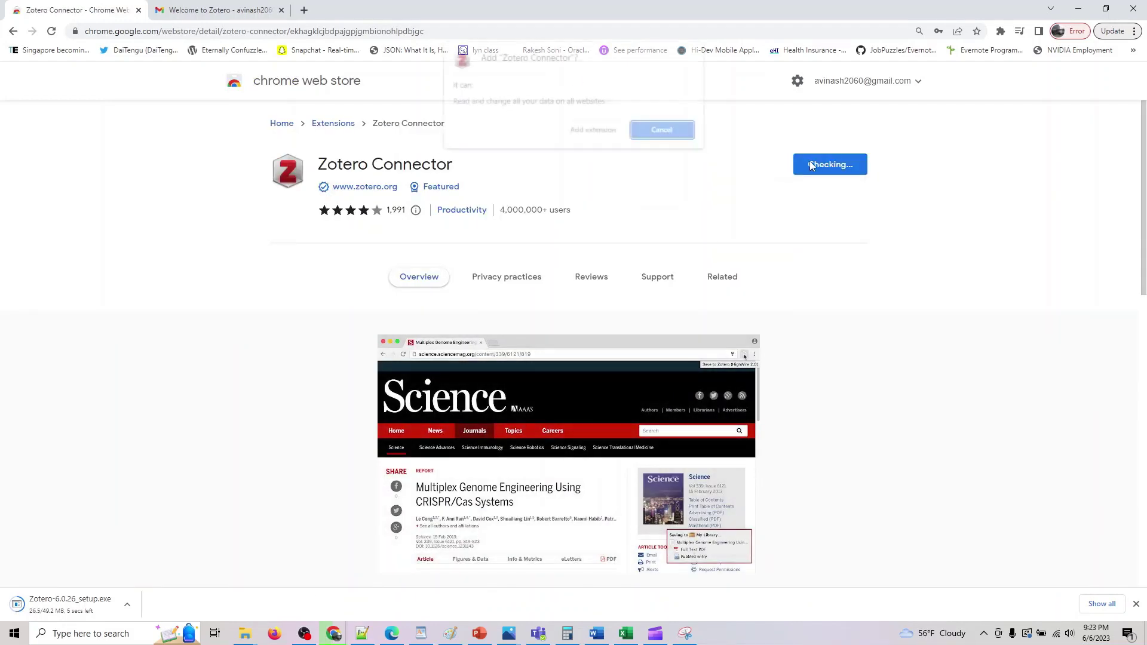
left_click(594, 131)
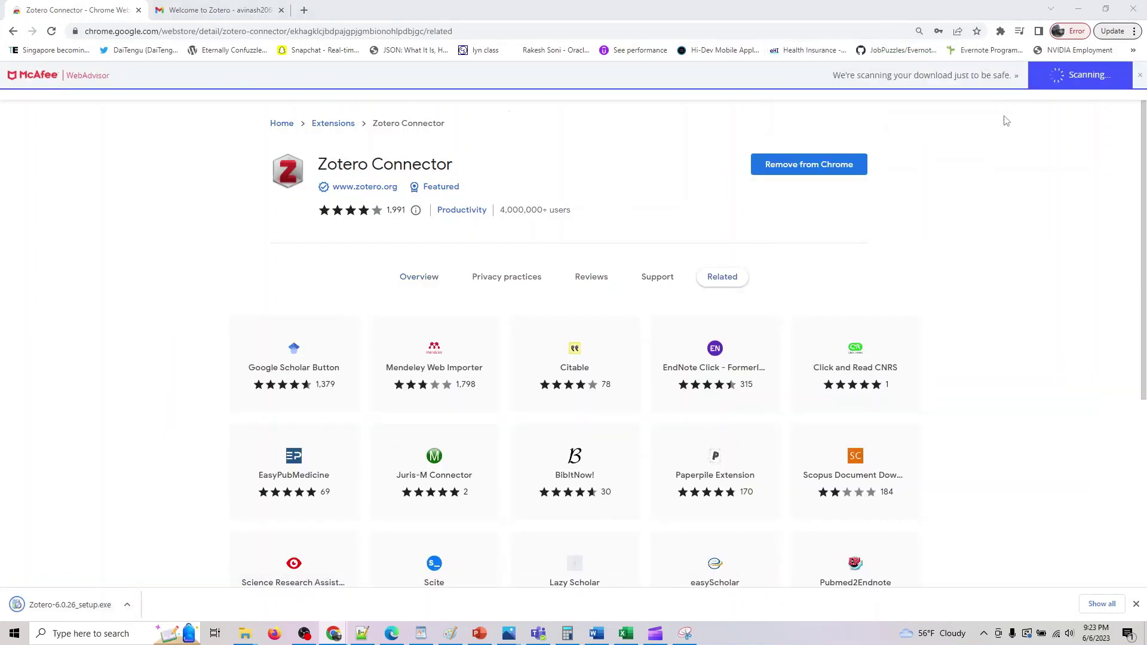
left_click(1139, 76)
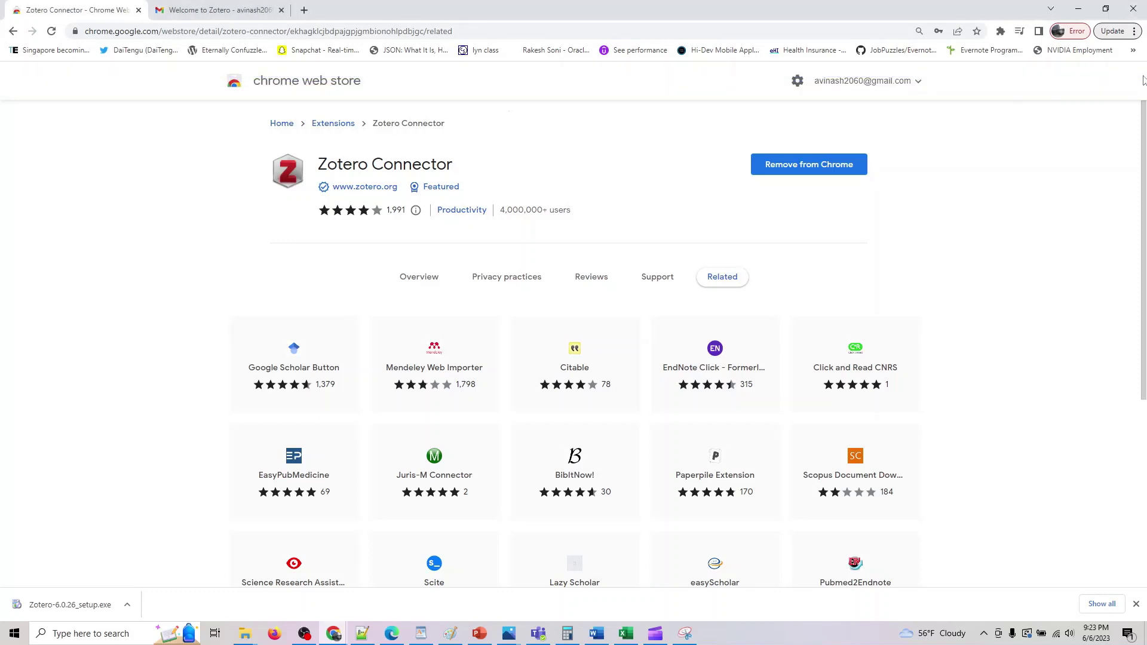
Run the downloaded Zotero-6.0.26_setup.exe, close the Gmail tab and install Zotero with the Standard setup type.
left_click(70, 604)
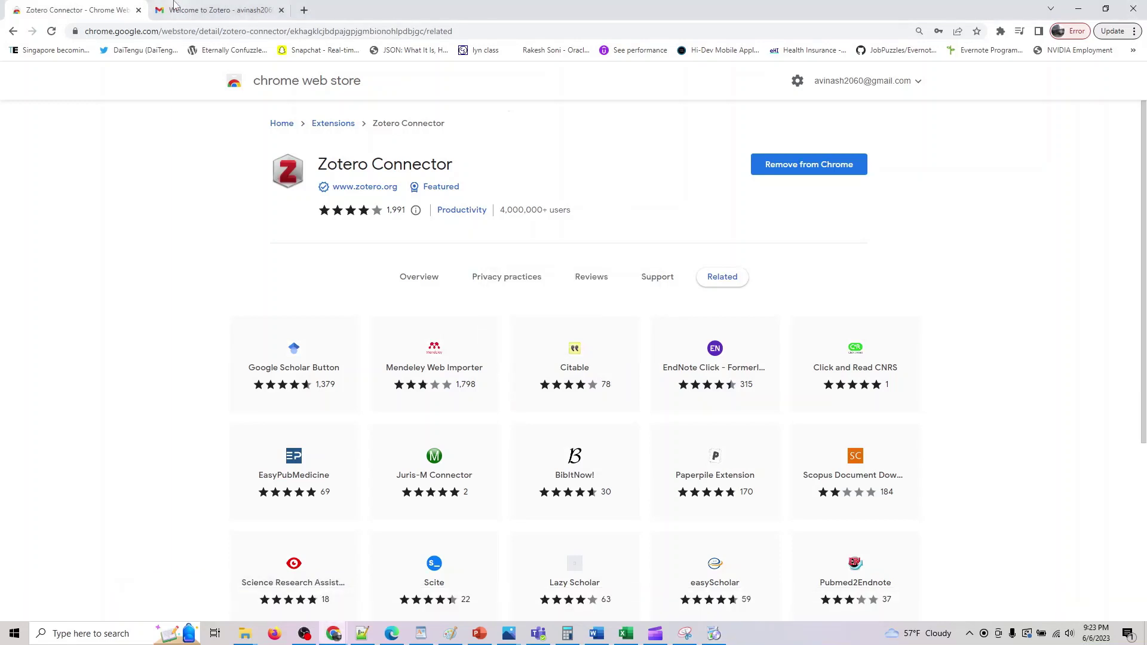
left_click(281, 11)
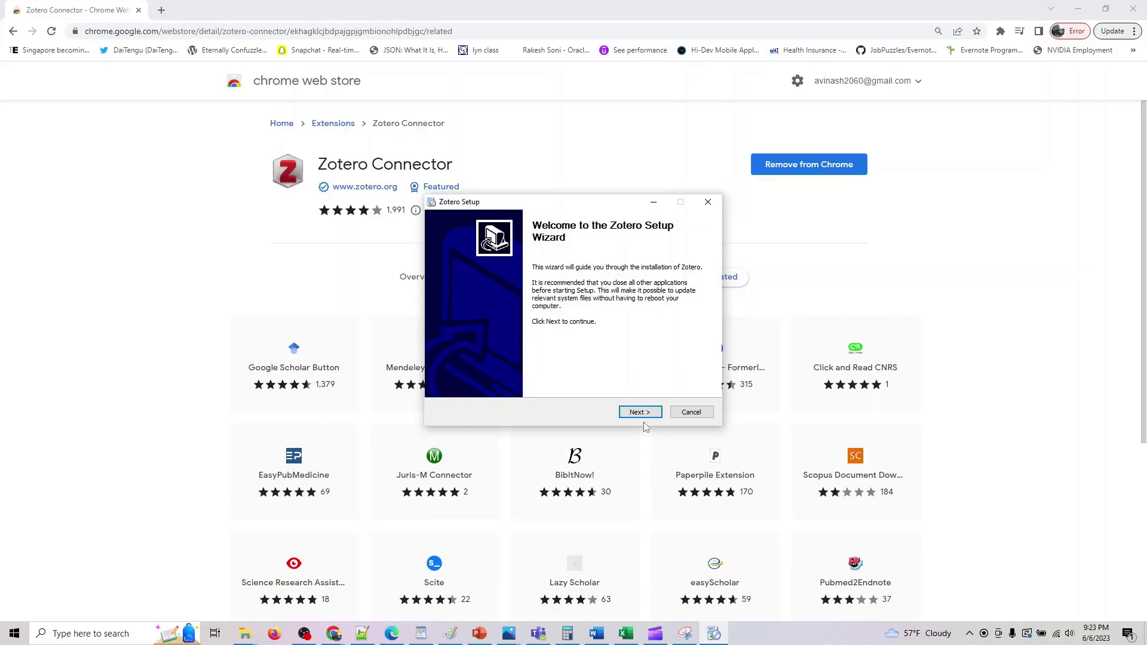
left_click(639, 412)
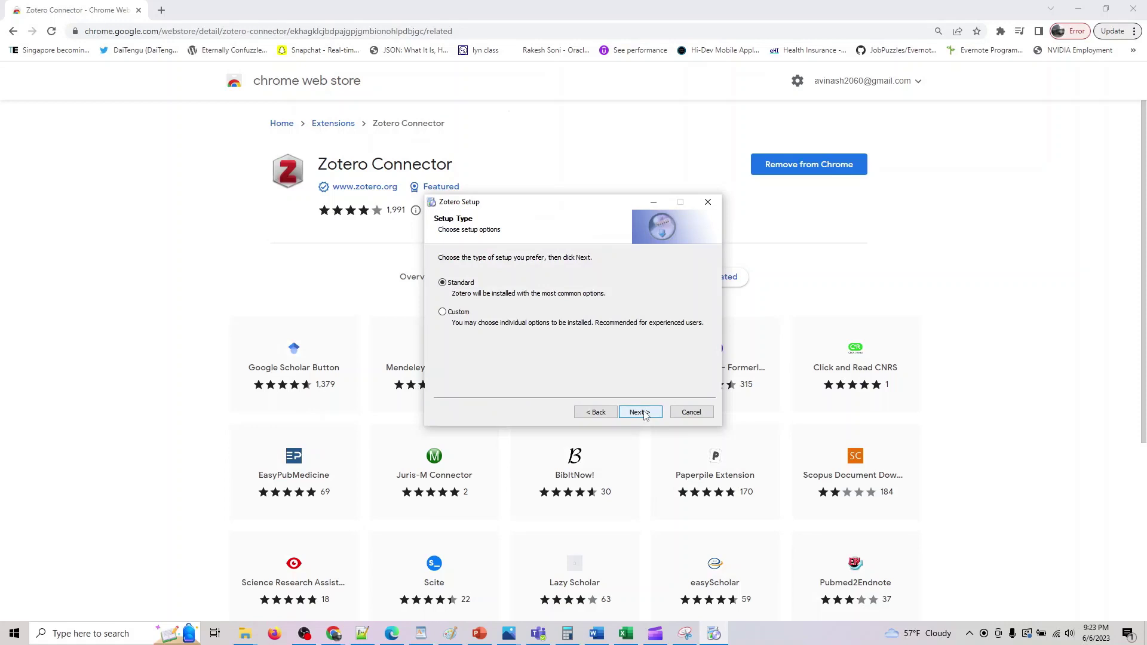
left_click(597, 413)
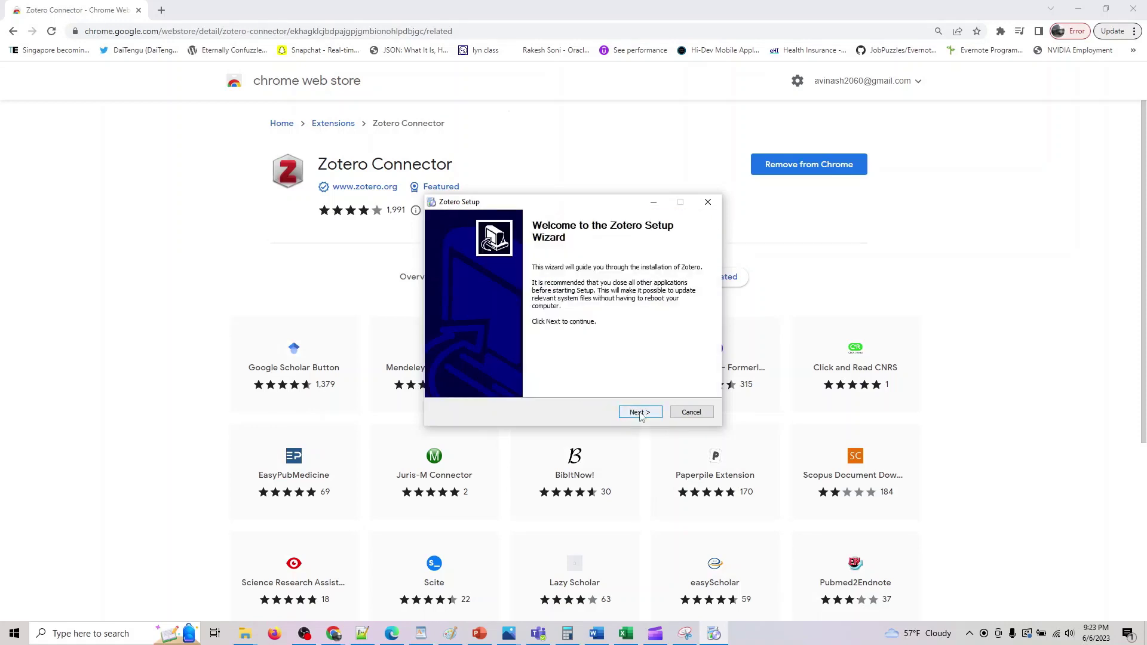
left_click(639, 413)
left_click(640, 414)
left_click(639, 414)
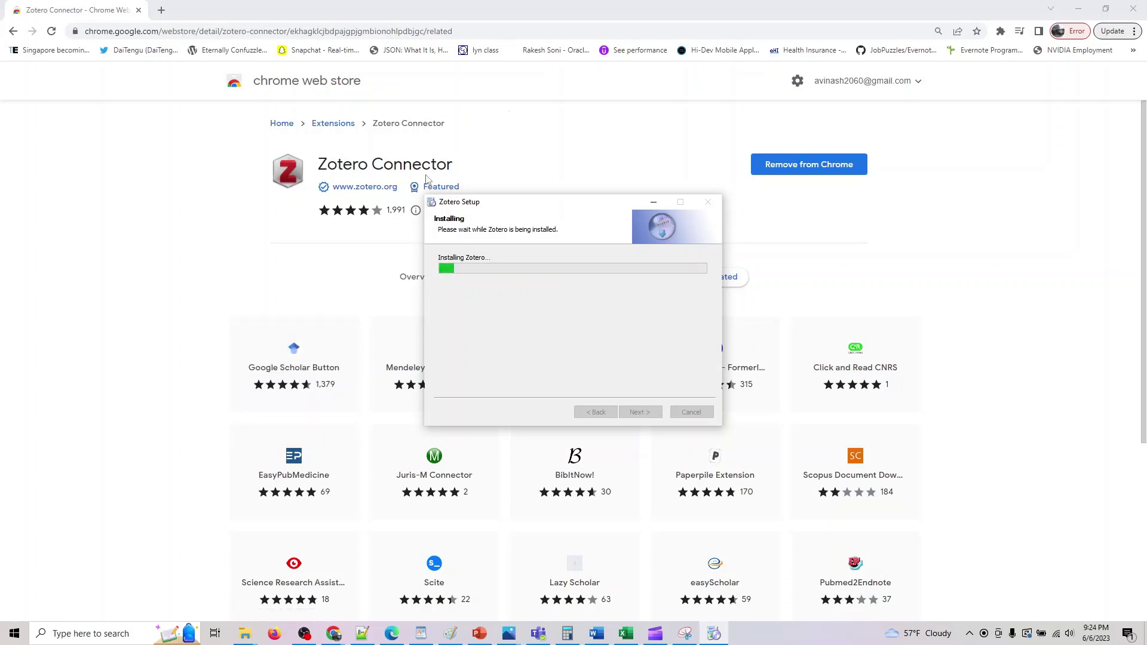
Open the Zotero website from the Connector's store page and go to the library of the account profile.
left_click(372, 191)
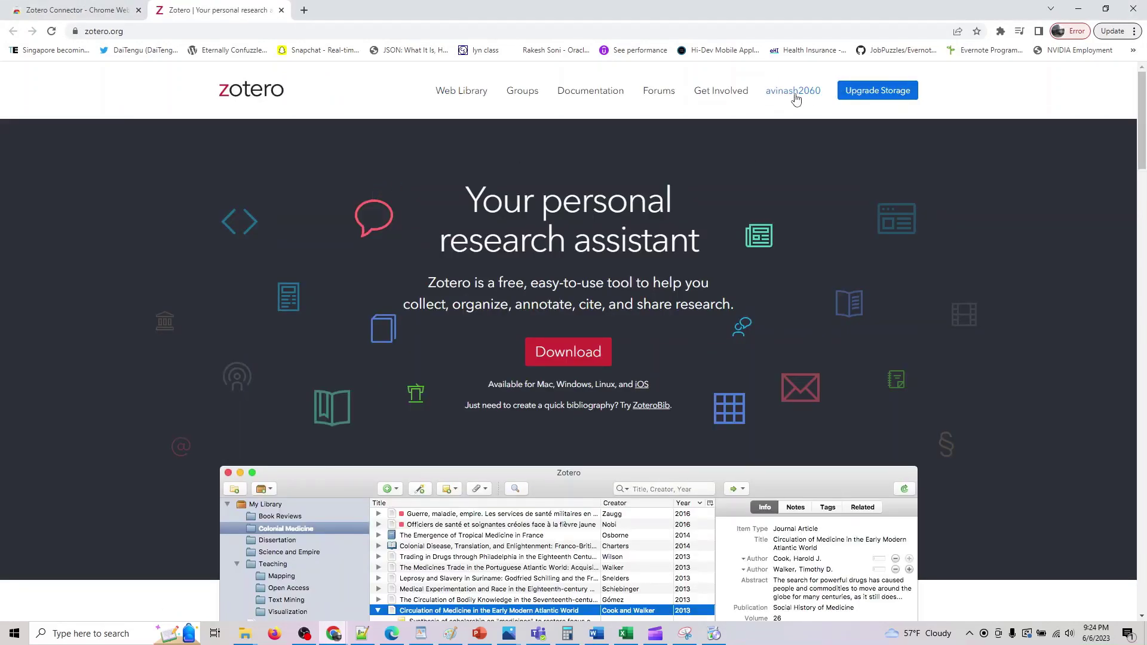
left_click(797, 98)
left_click(800, 117)
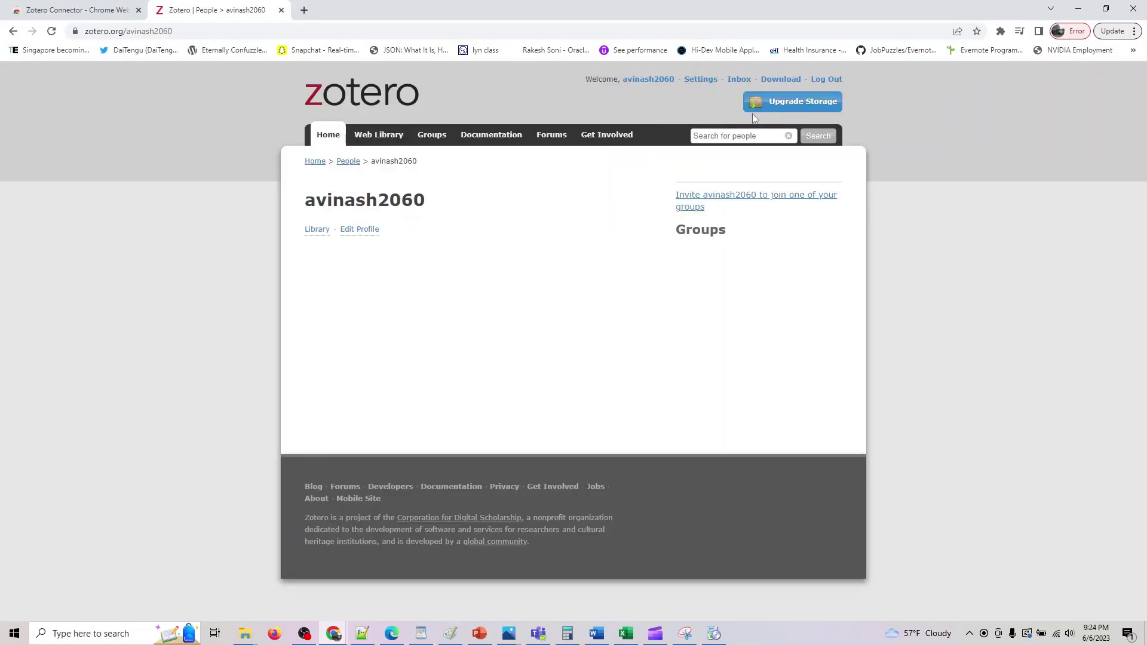
left_click(326, 234)
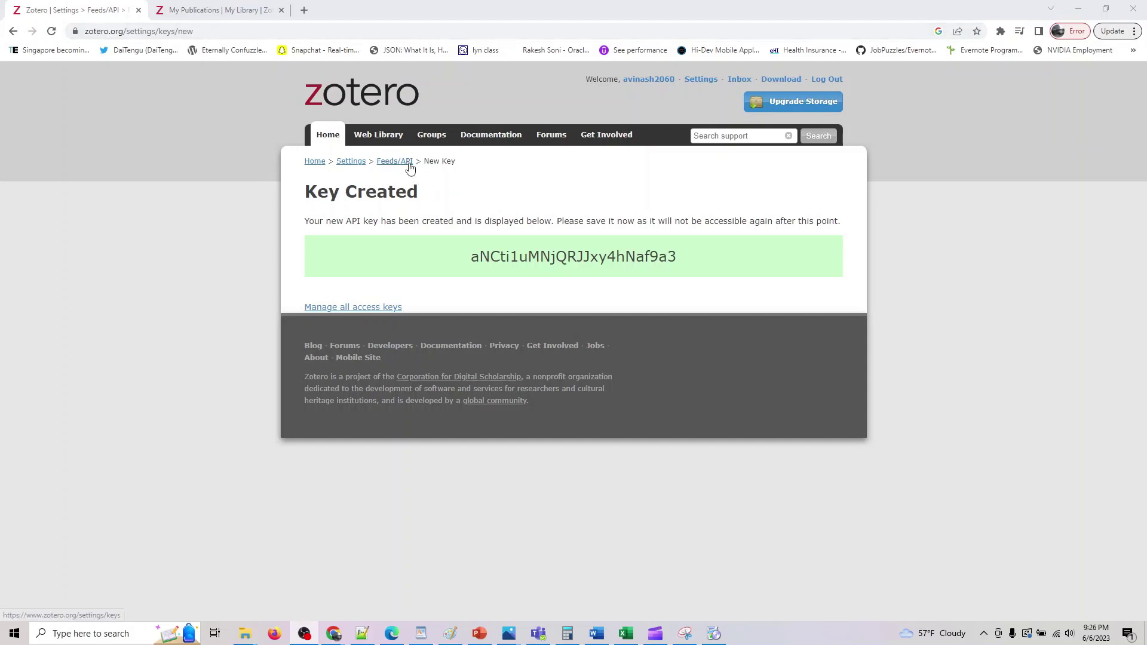
Select the new Zotero API key and send ChatGPT the slide's save-citation prompt with DOI 10.1109/tcad.2018.2857019, the Zotero user ID and API key.
left_click_drag(470, 256, 691, 261)
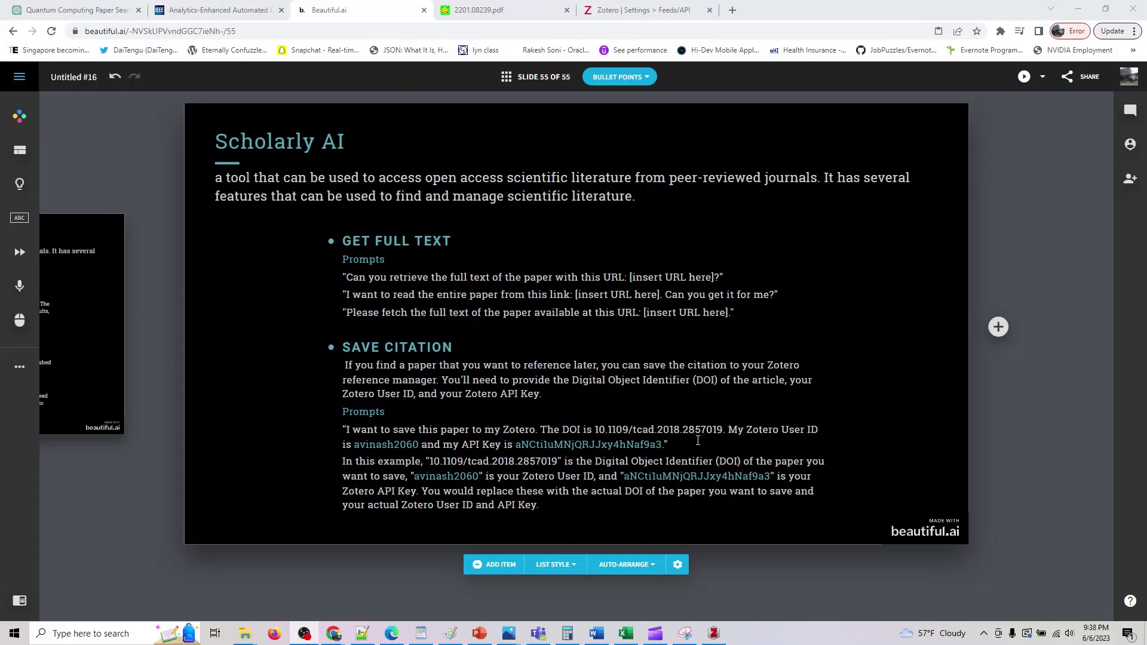
left_click_drag(691, 441, 327, 437)
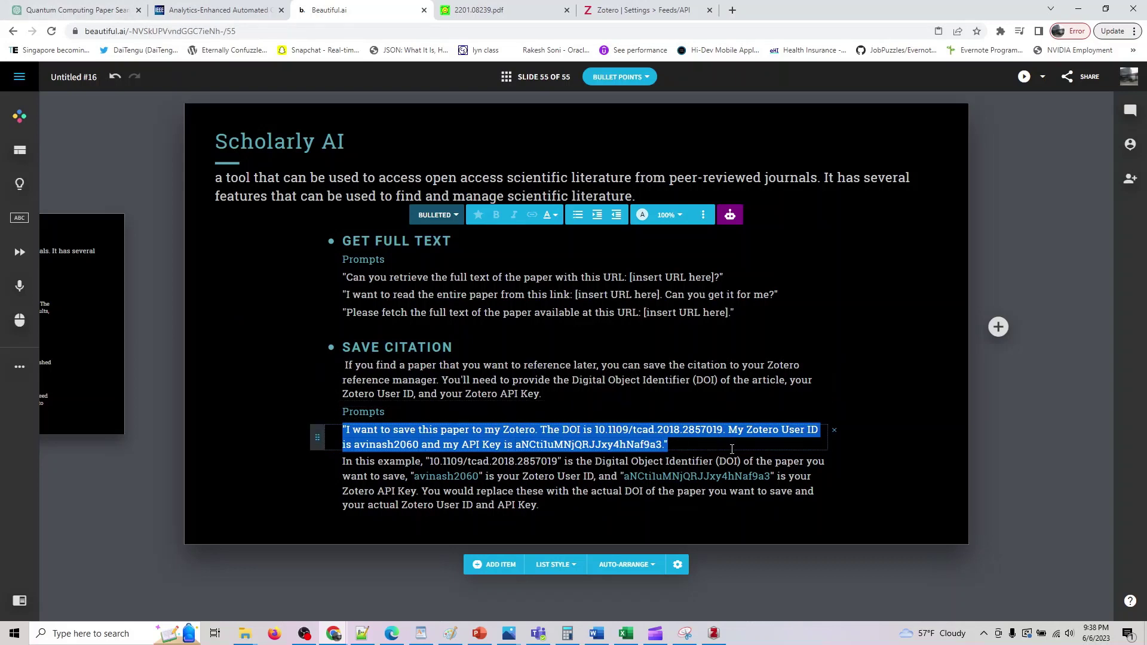
left_click(114, 10)
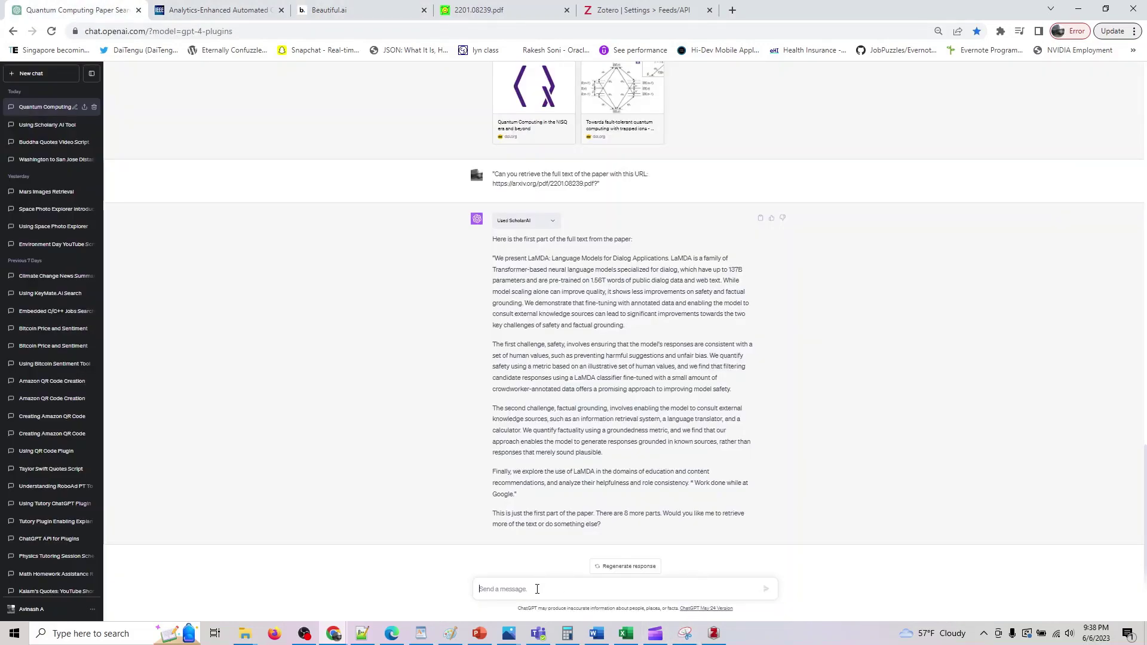
key("ctrl+v")
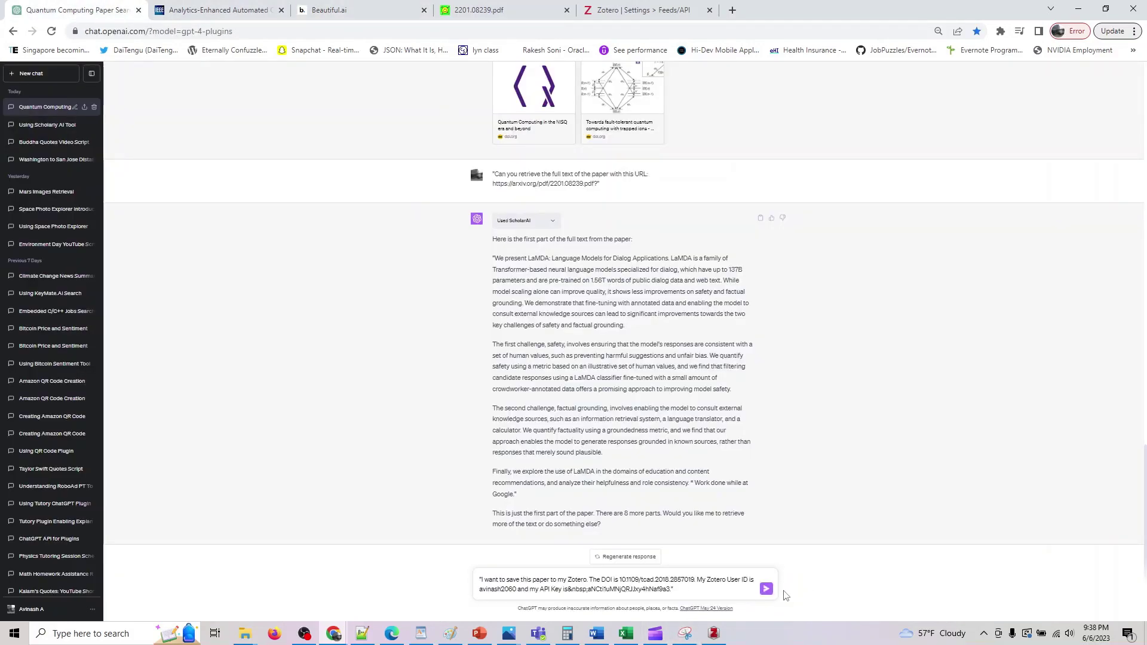
left_click(767, 589)
Open the account profile on the Zotero website and return to ChatGPT to read the reply to the save-citation prompt.
left_click(681, 10)
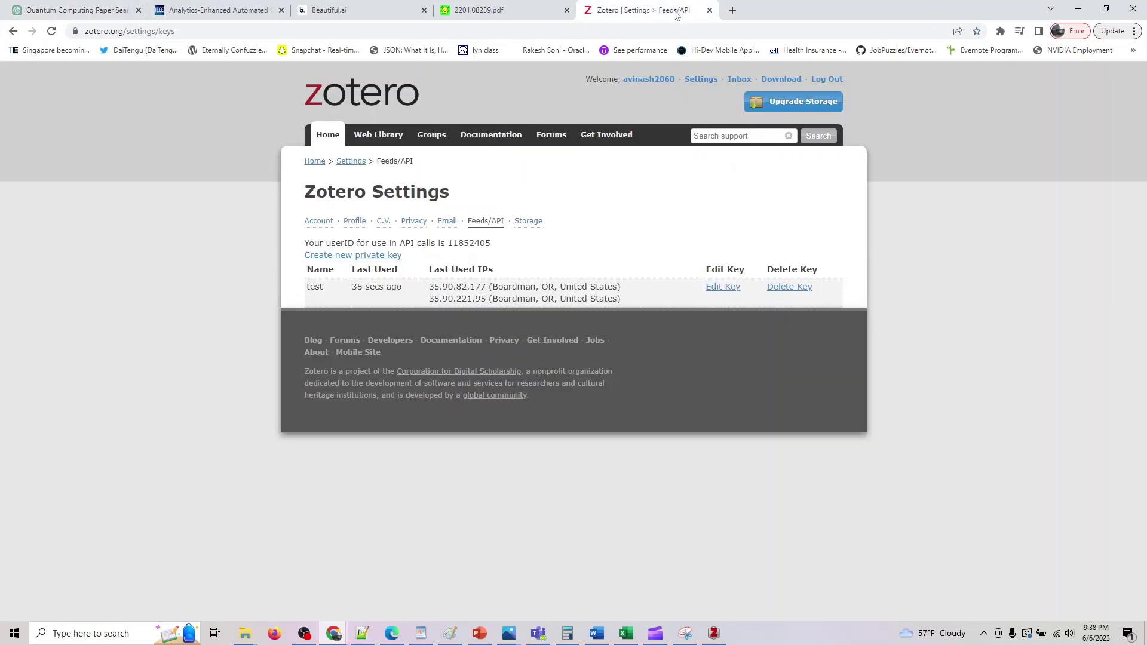
left_click(317, 164)
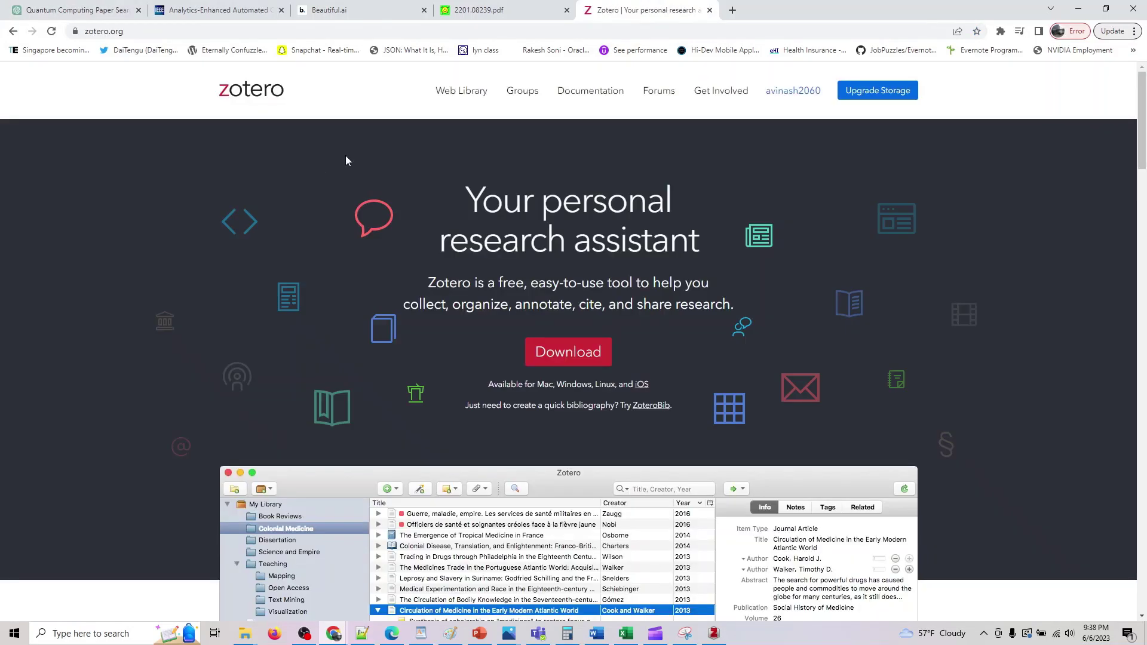
left_click(816, 91)
left_click(797, 125)
left_click(798, 91)
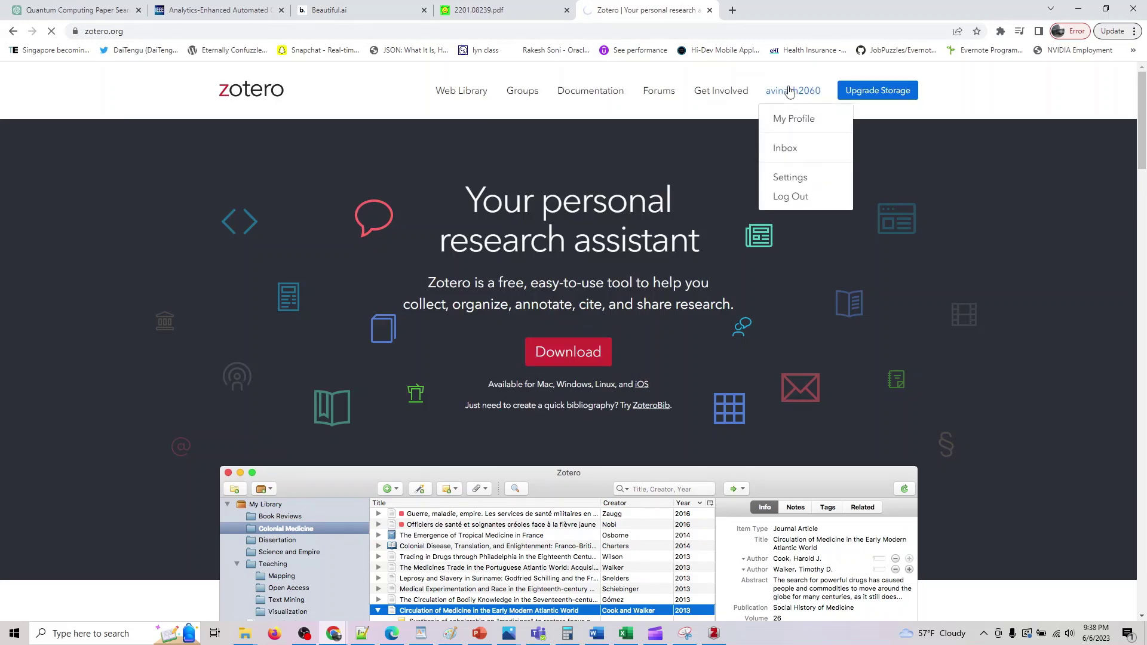
left_click(12, 10)
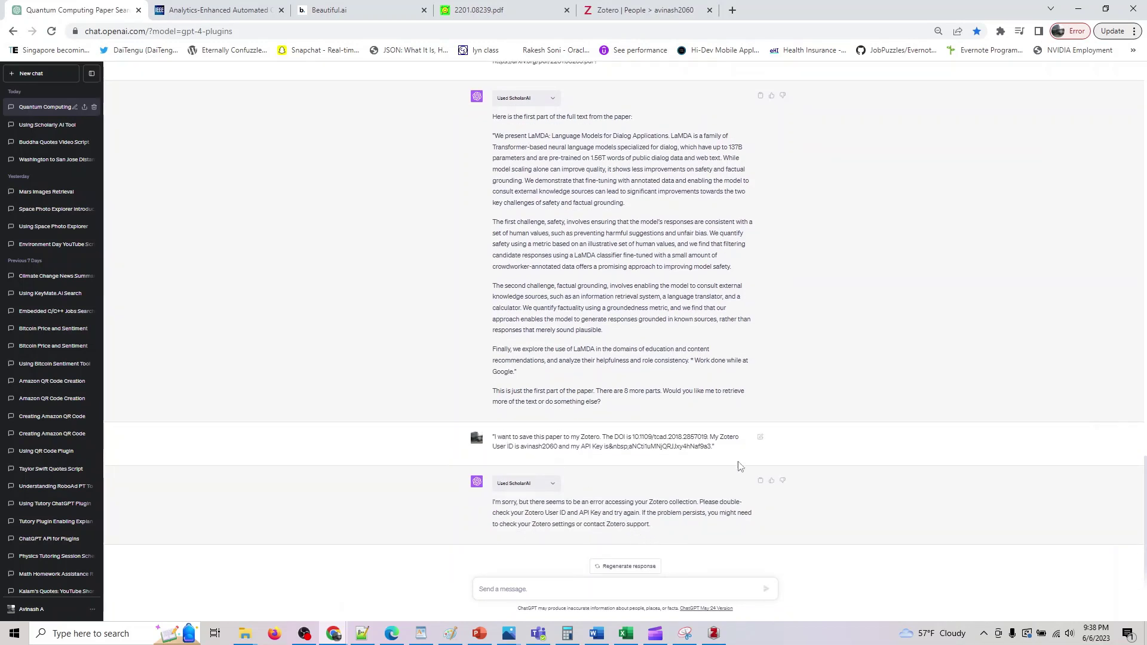
Check My Library and My Publications on the Zotero website for the saved paper and return to the ChatGPT conversation.
left_click(580, 6)
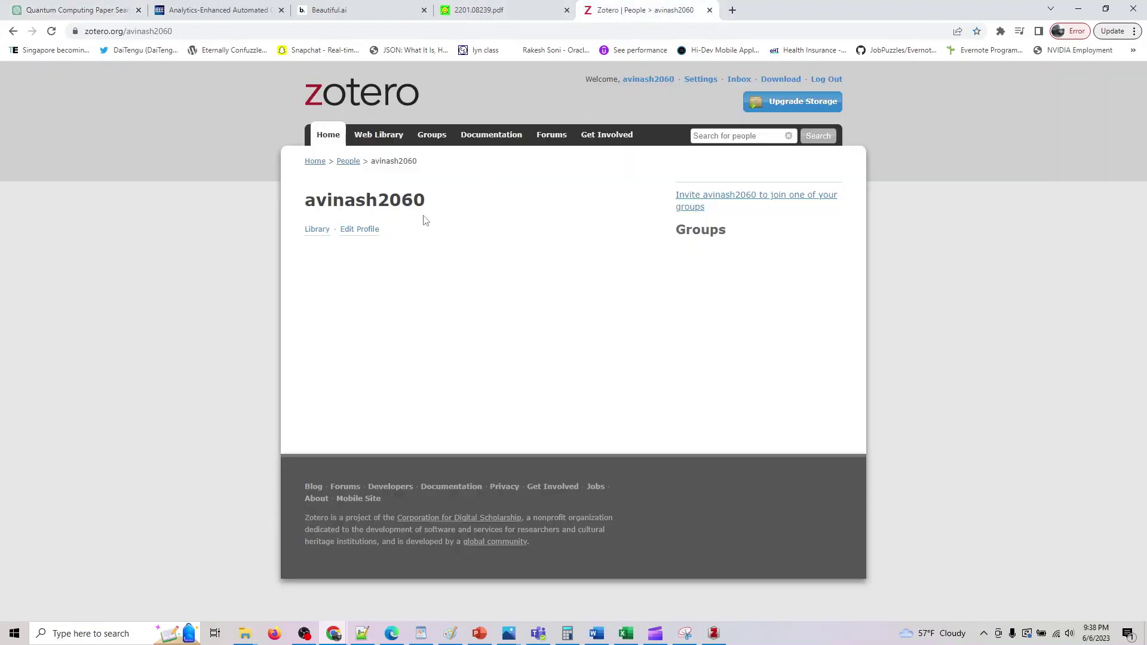
left_click(318, 160)
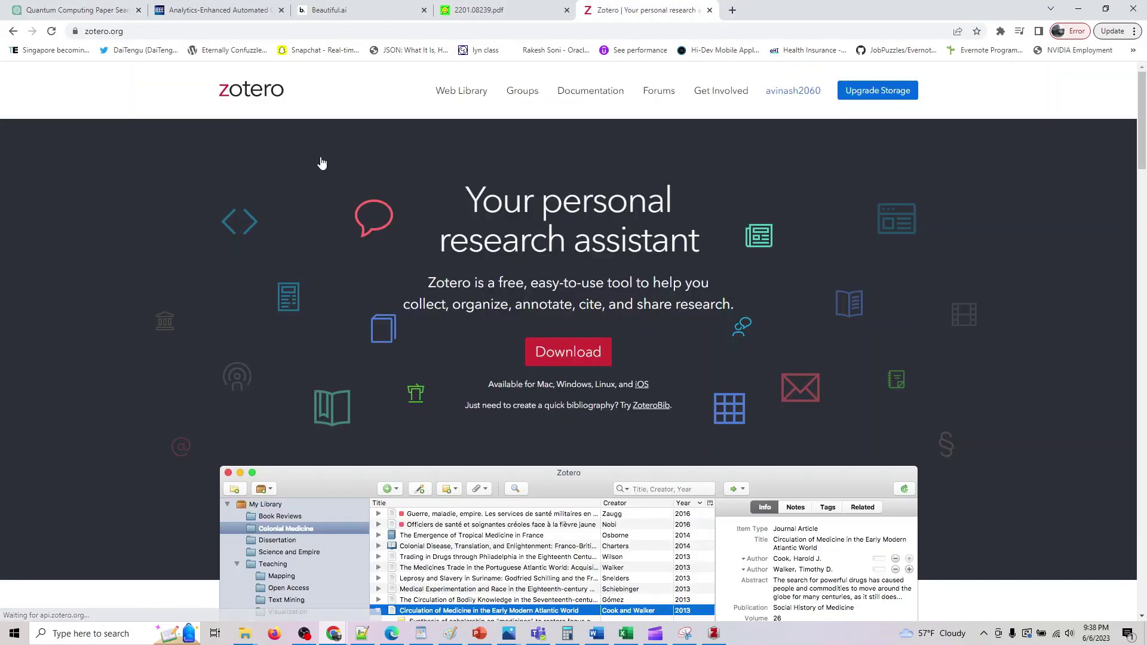
left_click(788, 96)
left_click(781, 121)
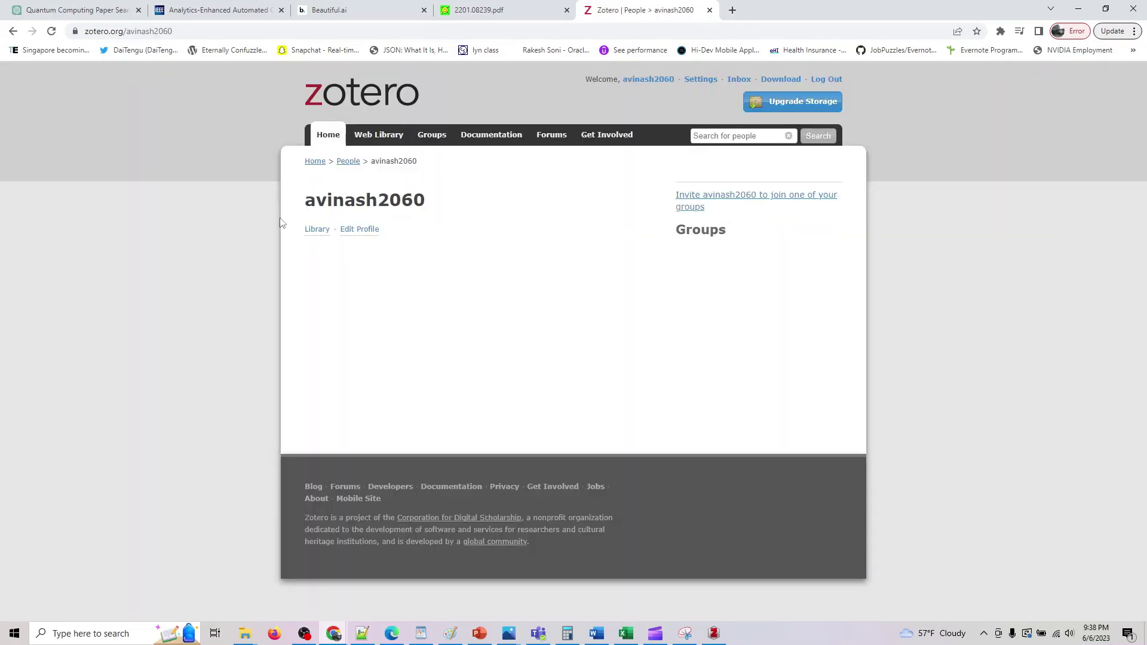
left_click(320, 233)
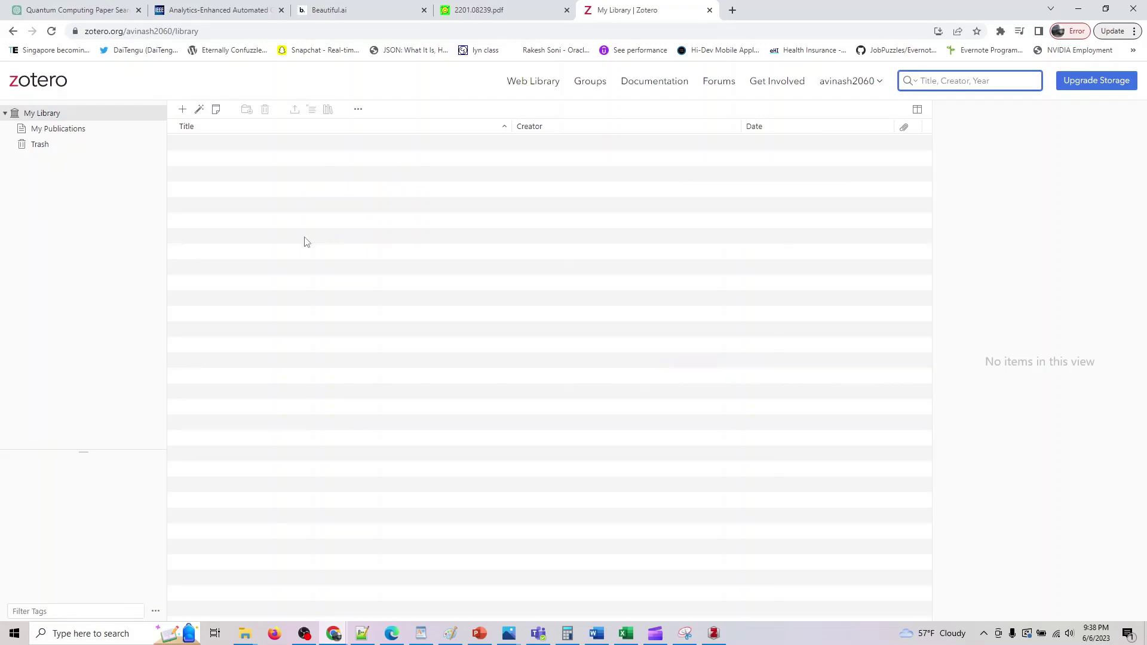
left_click(78, 128)
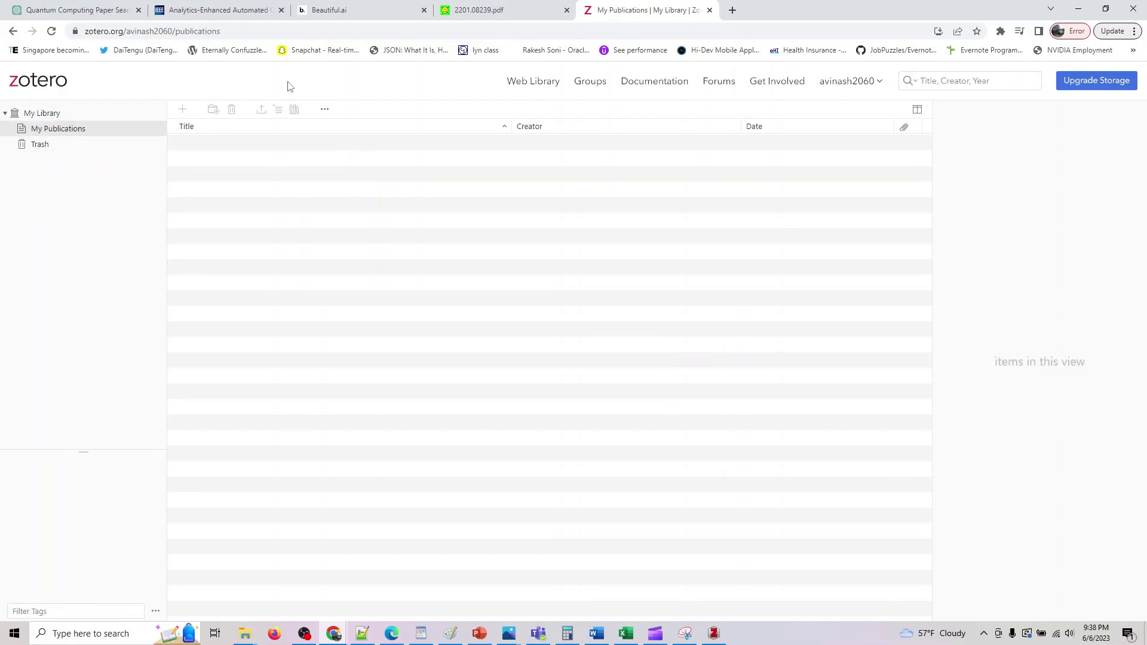
left_click(104, 10)
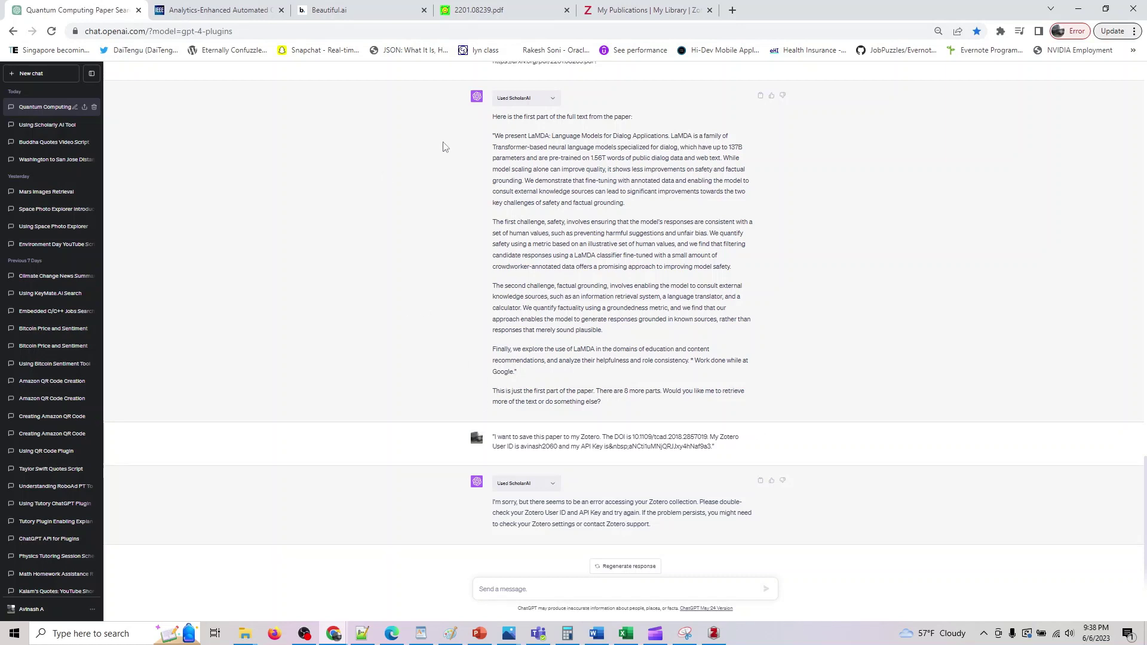